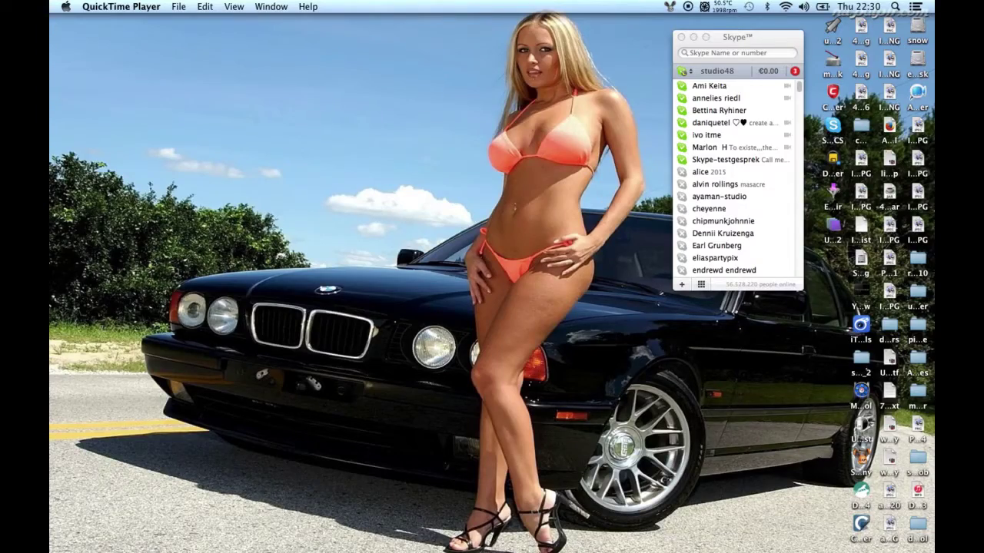
- Reveal the Dock at the bottom of the screen to reach the iTunes icon
mouse_move(535, 550)
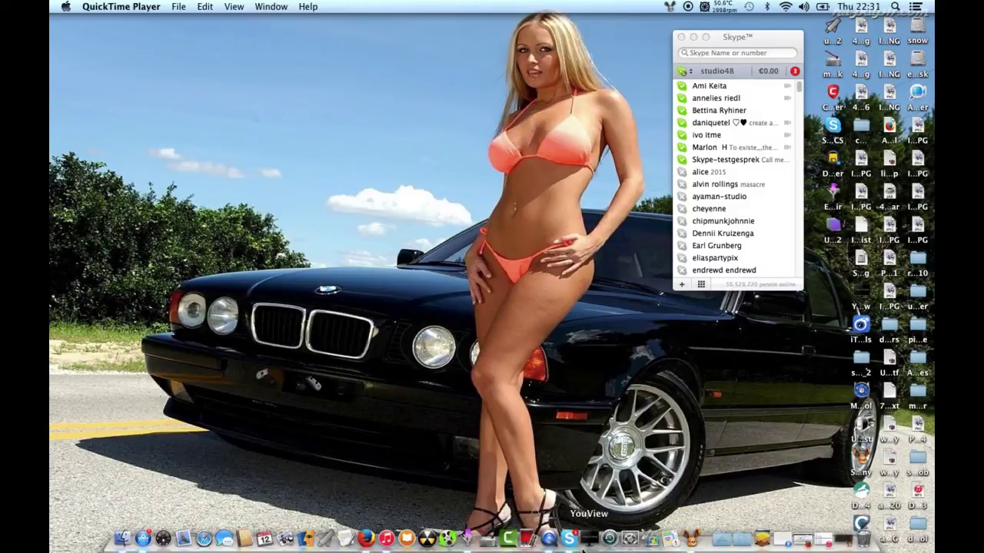
- Bring iTunes forward, lower its volume slider, shift the window left, then raise volume again
click(387, 540)
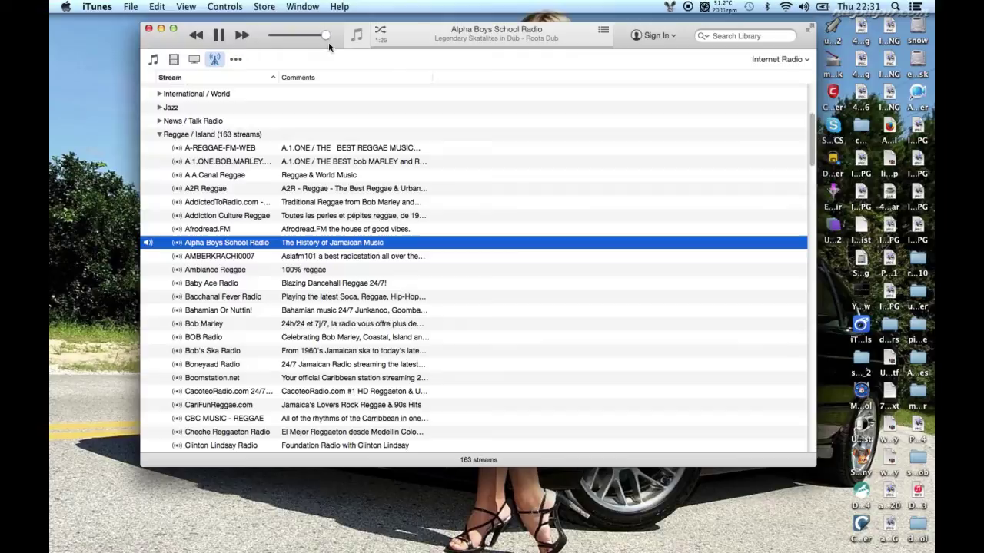
drag(312, 40, 281, 40)
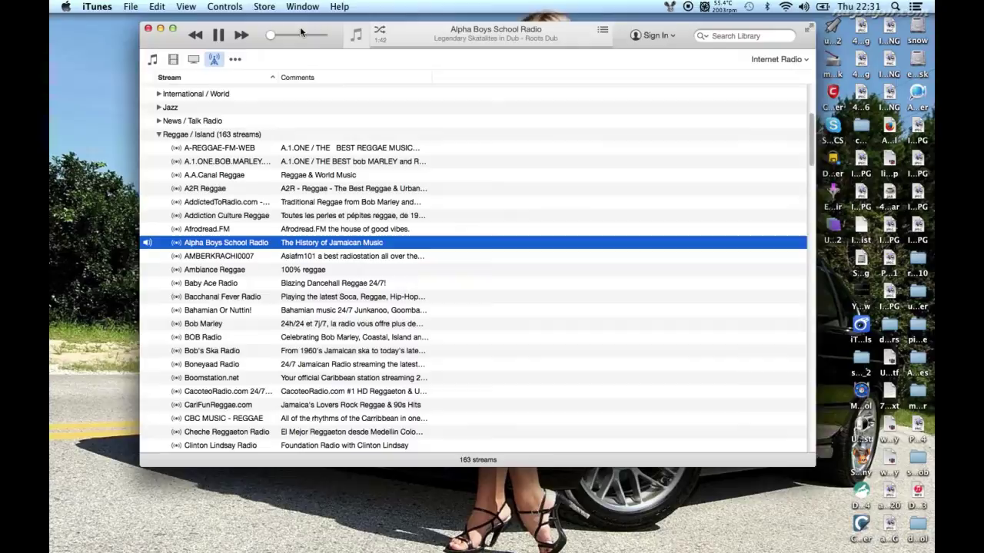
drag(299, 26, 283, 22)
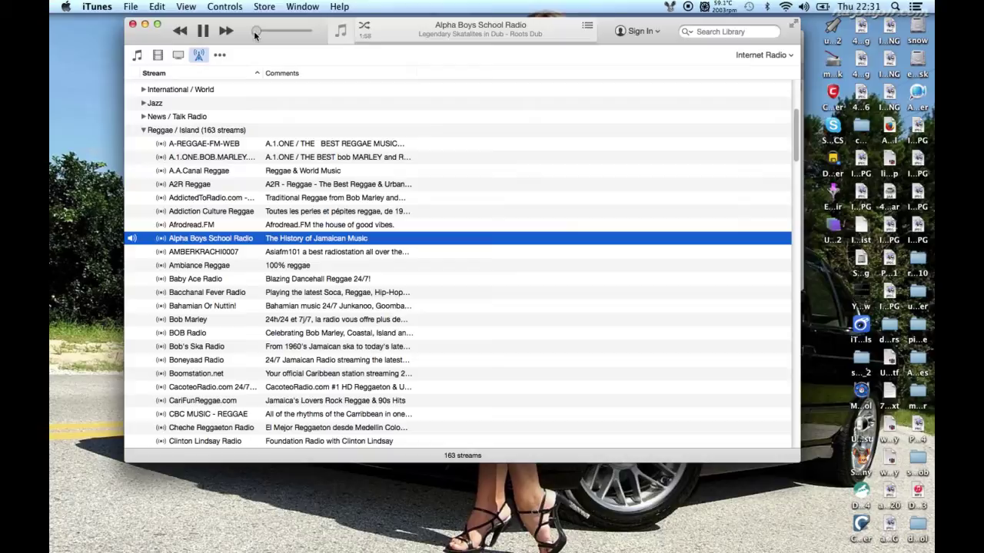
drag(254, 31, 288, 30)
- Open the SoundBunny mixer from the menu bar and drag iTunes' slider to the far left
click(340, 36)
click(671, 8)
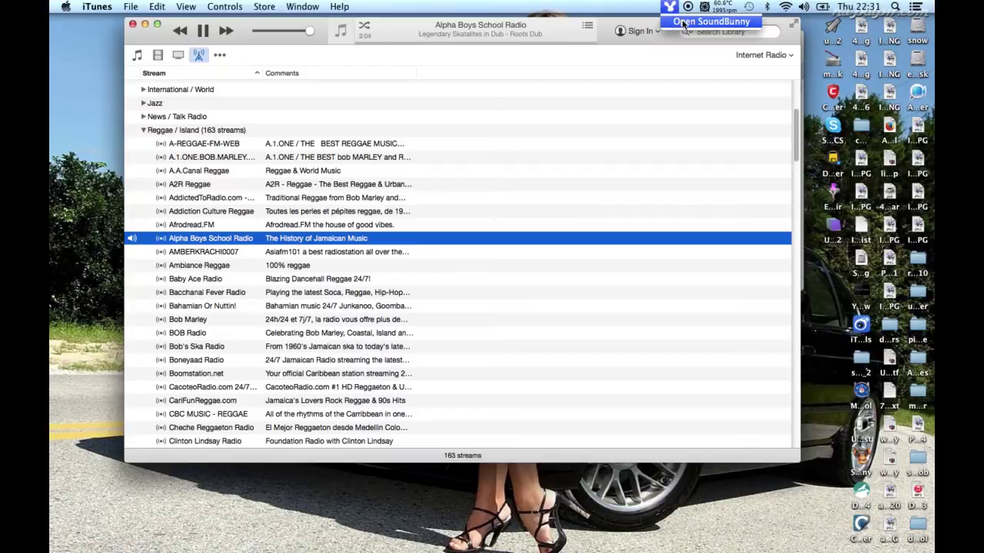
click(682, 23)
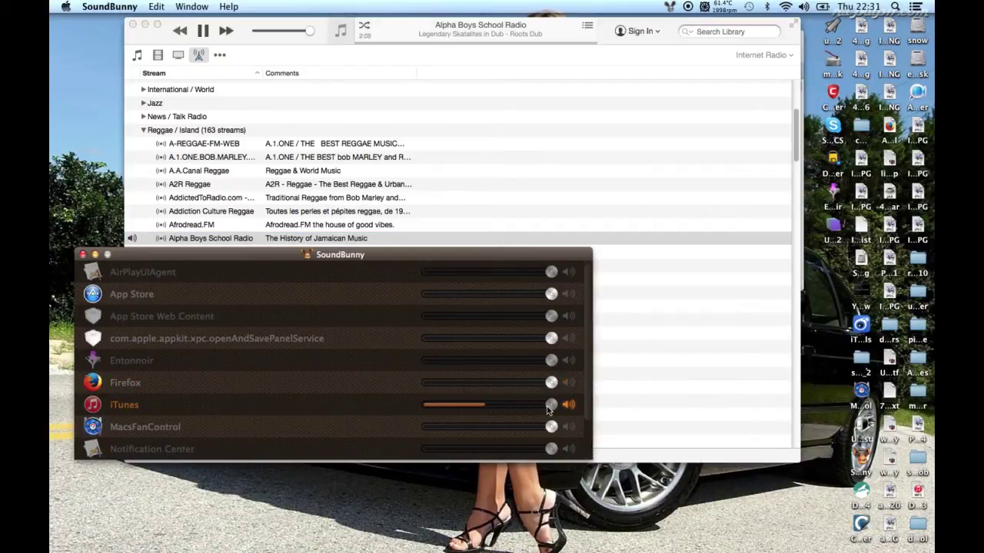
drag(543, 409, 395, 415)
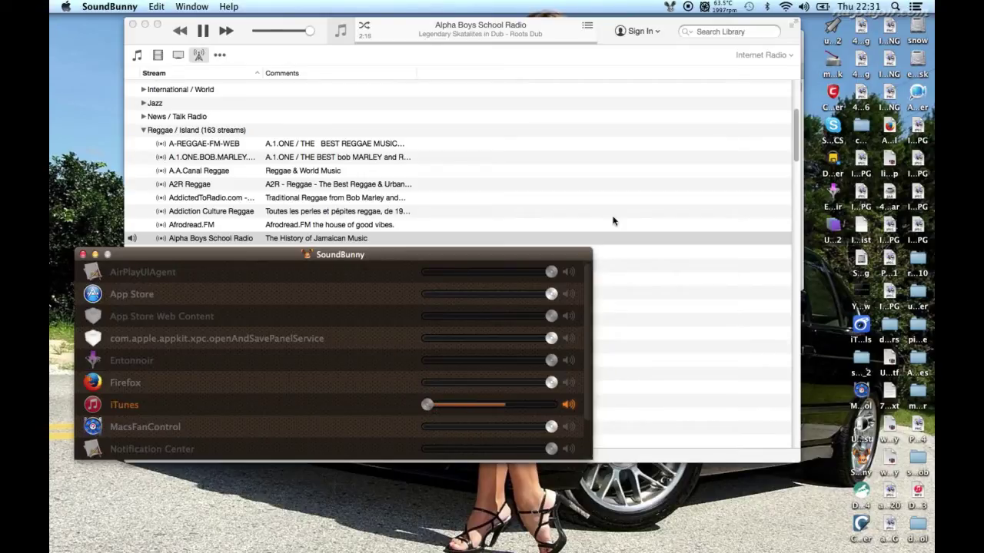
- Minimise iTunes, move the mixer up-left, and nudge iTunes' volume up slightly
click(144, 25)
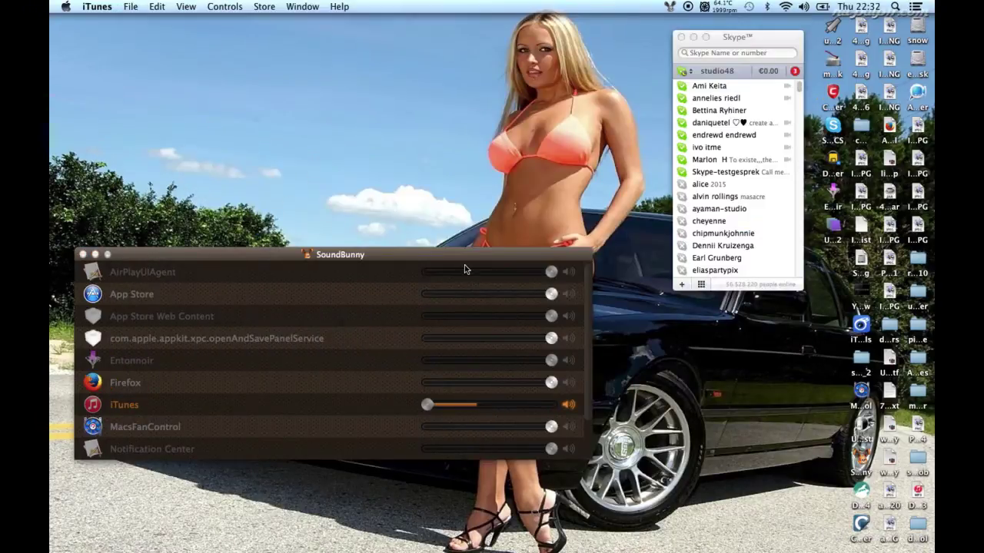
drag(443, 254, 417, 179)
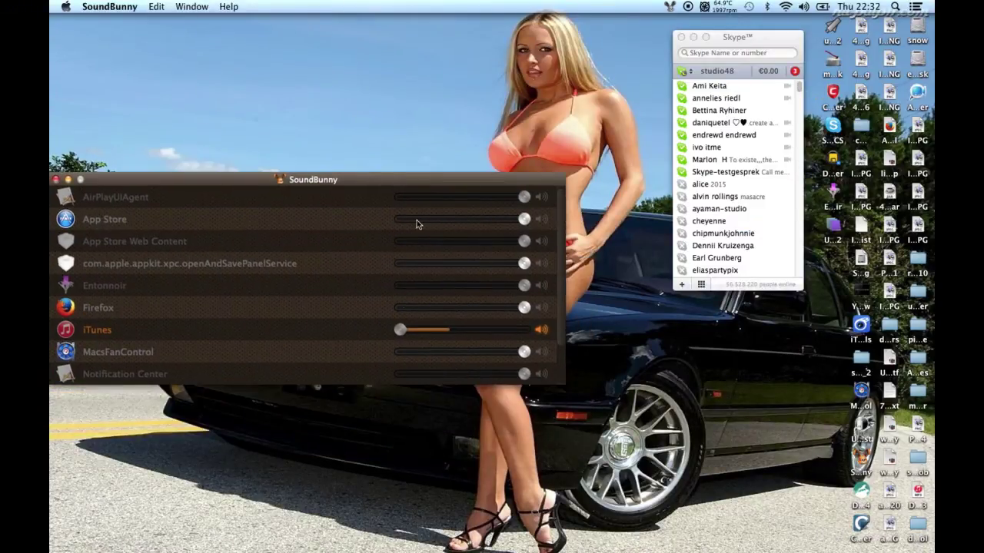
drag(400, 332, 416, 335)
- Bring Skype's contact list forward and reposition it, raising iTunes' volume a little more
click(758, 38)
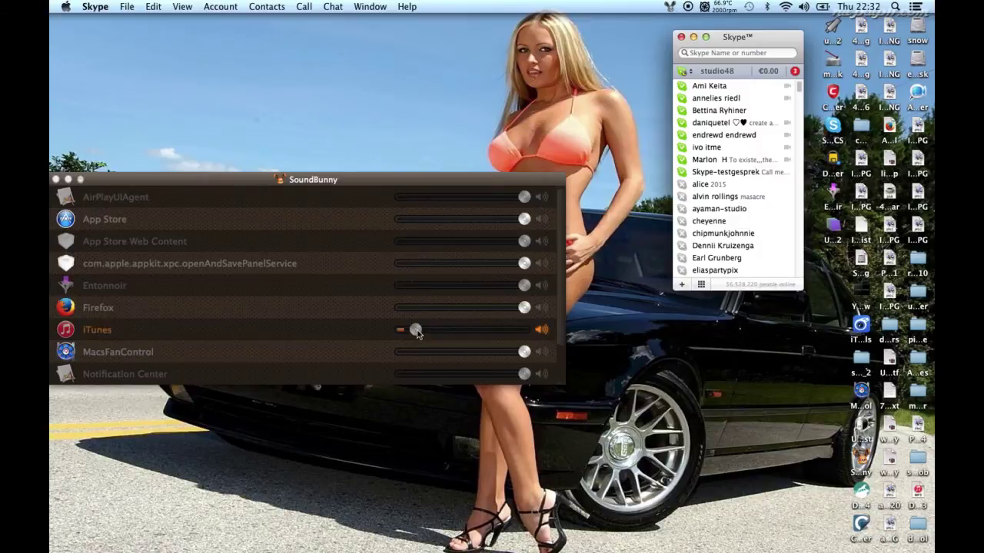
drag(417, 334, 429, 334)
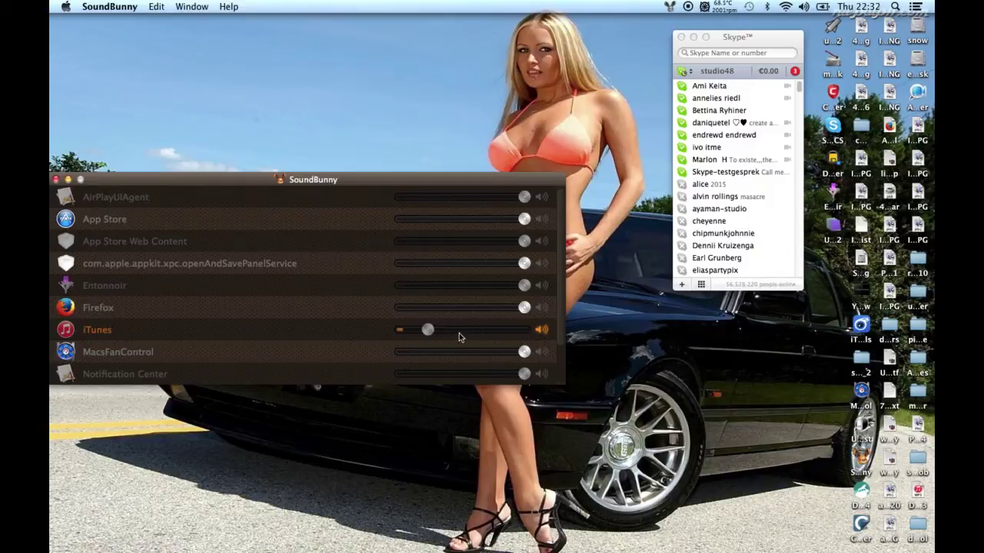
click(760, 44)
drag(758, 45, 707, 79)
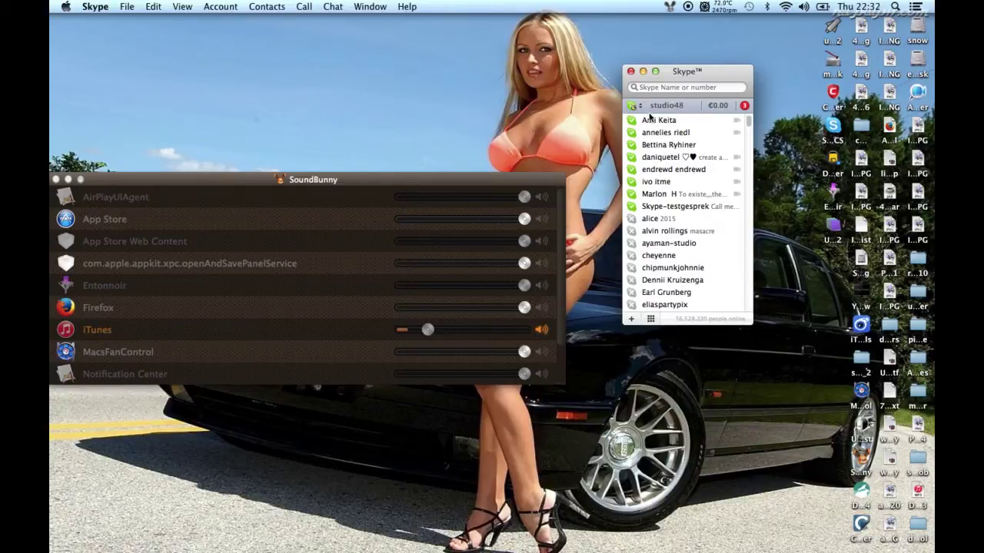
- Start a voice call to a Skype contact and turn iTunes' mixer volume up
click(659, 172)
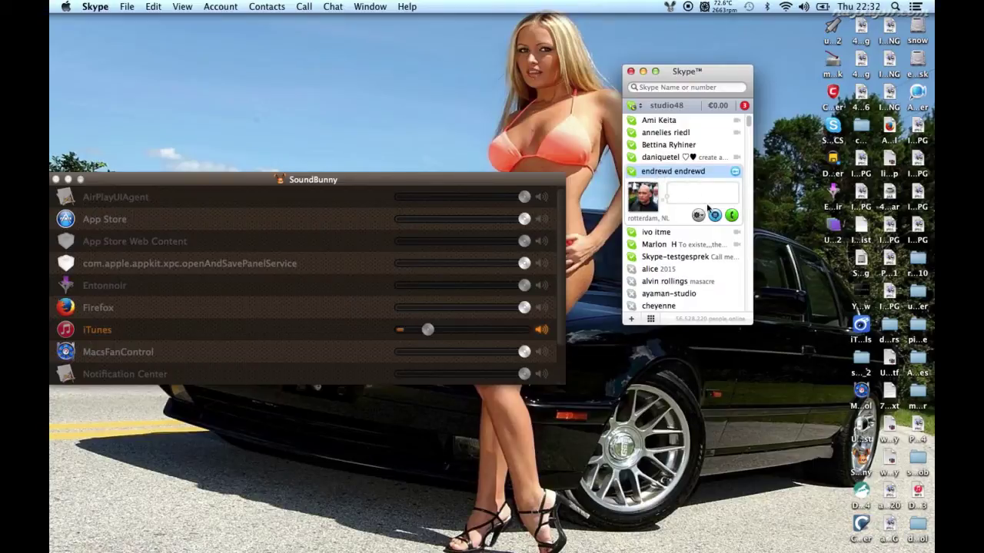
click(732, 218)
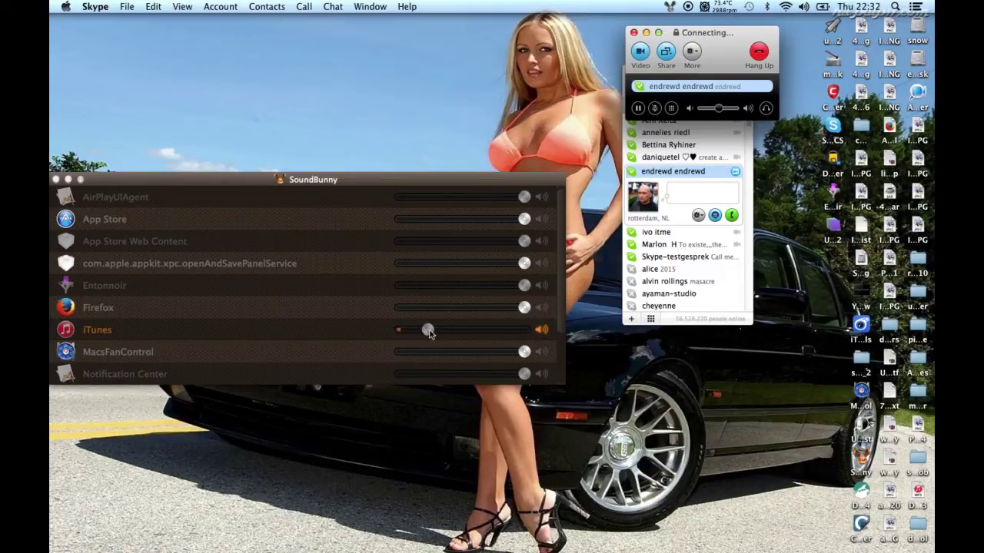
drag(428, 330, 452, 332)
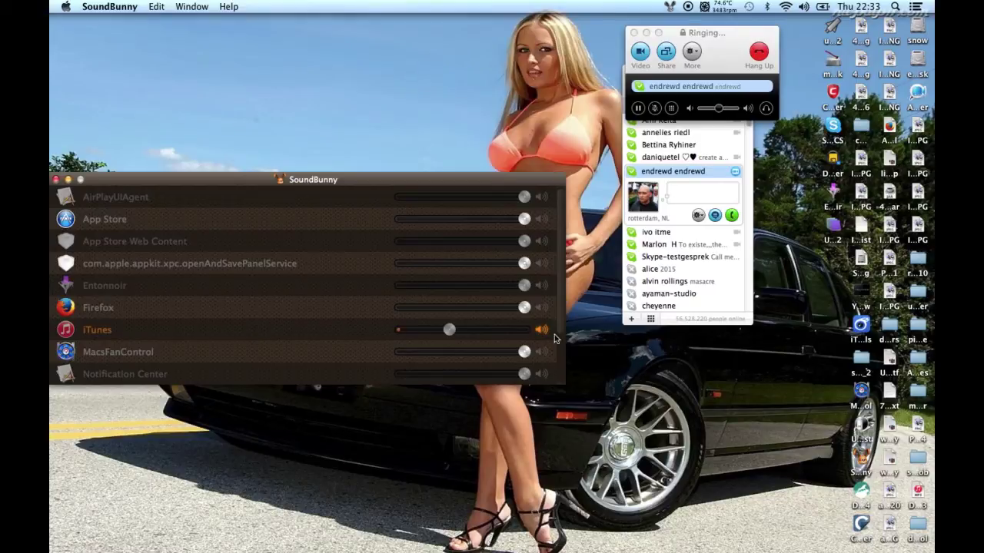
- Scroll the mixer to Skype's row and turn Skype's volume almost to zero
scroll(554, 351, down, 3)
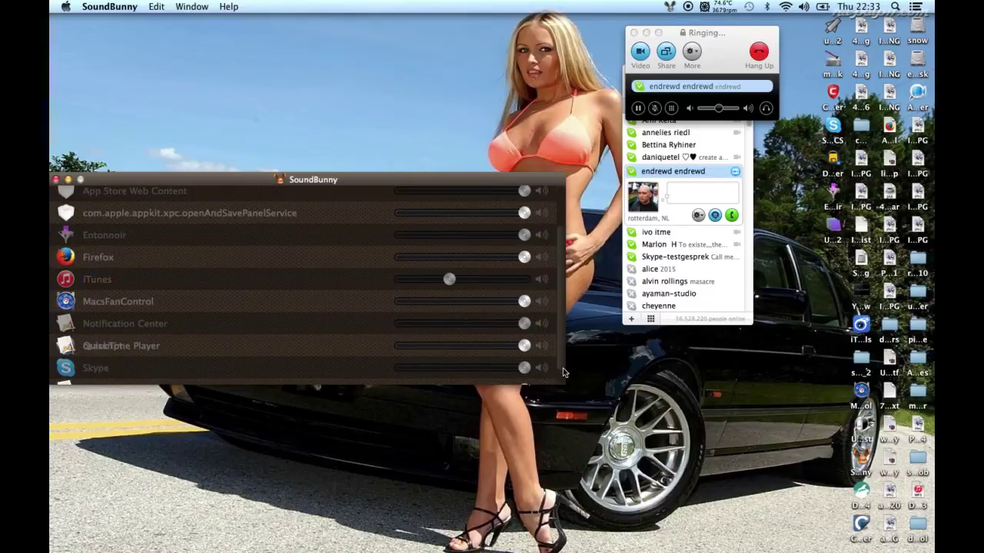
scroll(562, 368, down, 1)
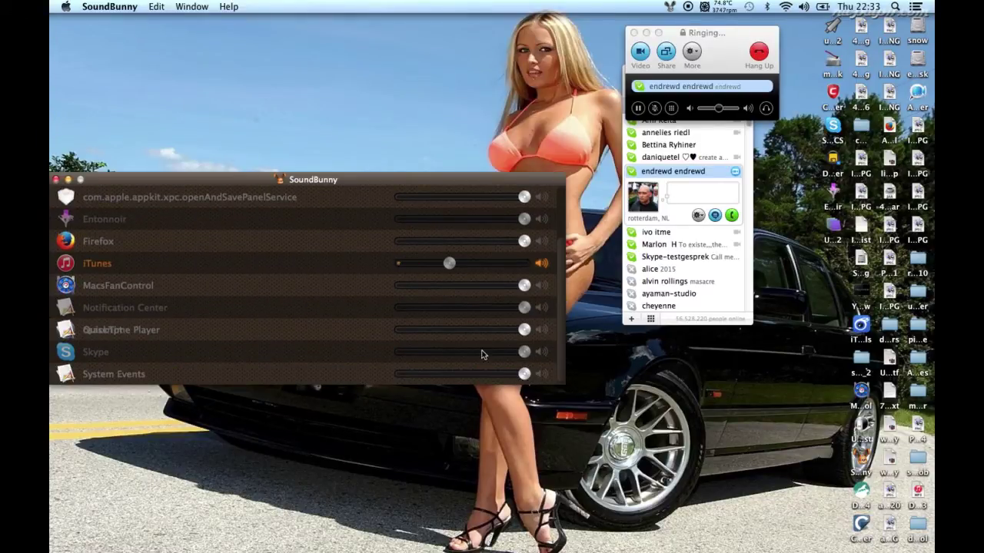
drag(484, 352, 350, 360)
- Hang up the call, minimise Skype's contact window, and set Skype's mixer volume to full
click(759, 52)
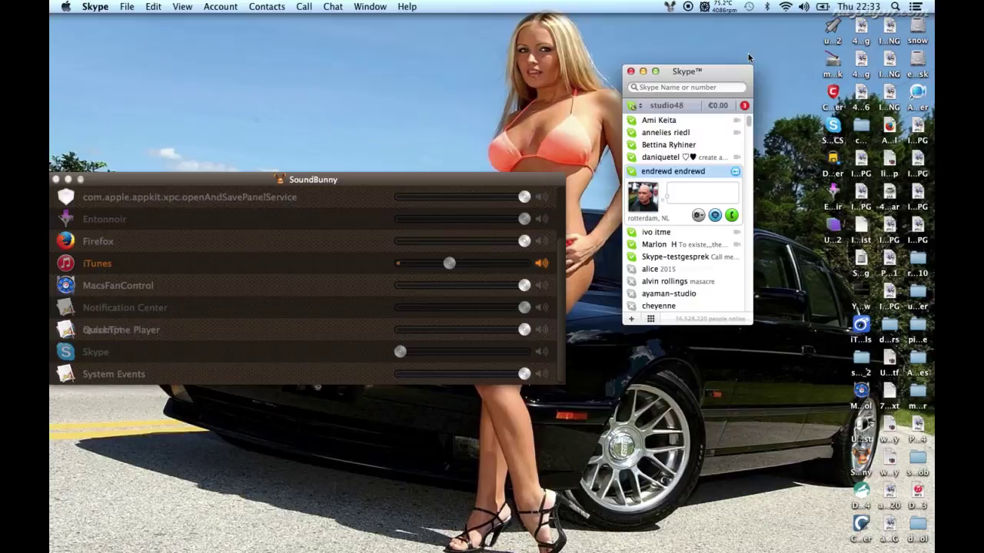
click(642, 70)
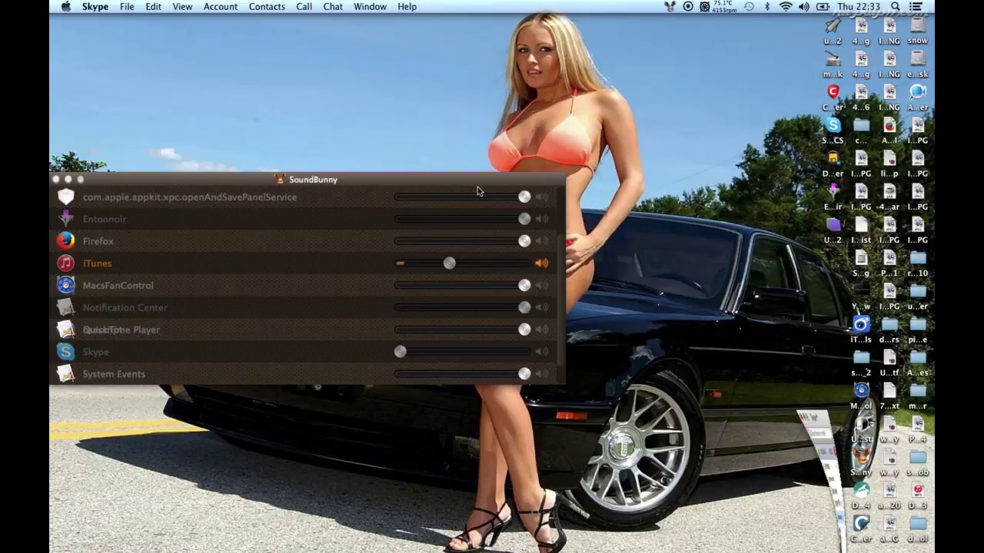
click(399, 352)
drag(465, 346, 561, 352)
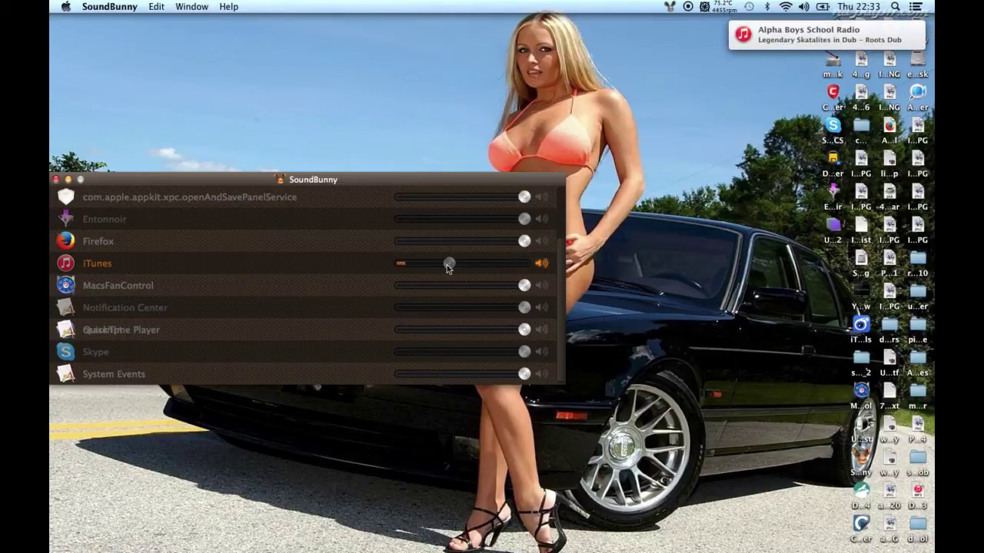
- Lower iTunes' mixer volume to near zero and move the mixer window up-right
drag(447, 264, 402, 267)
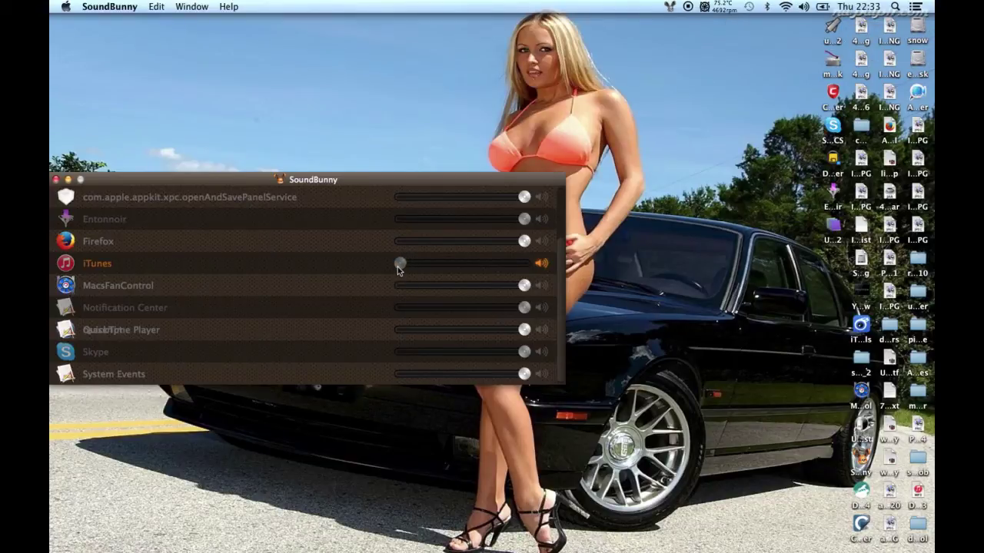
drag(399, 268, 401, 268)
drag(341, 183, 405, 139)
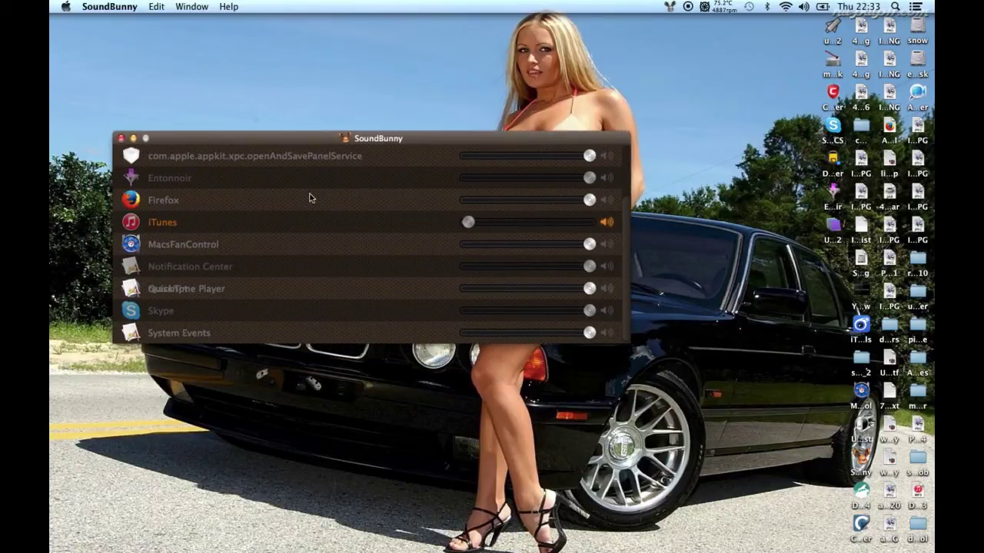
- Close the SoundBunny mixer and launch iTunes from the Dock
click(121, 139)
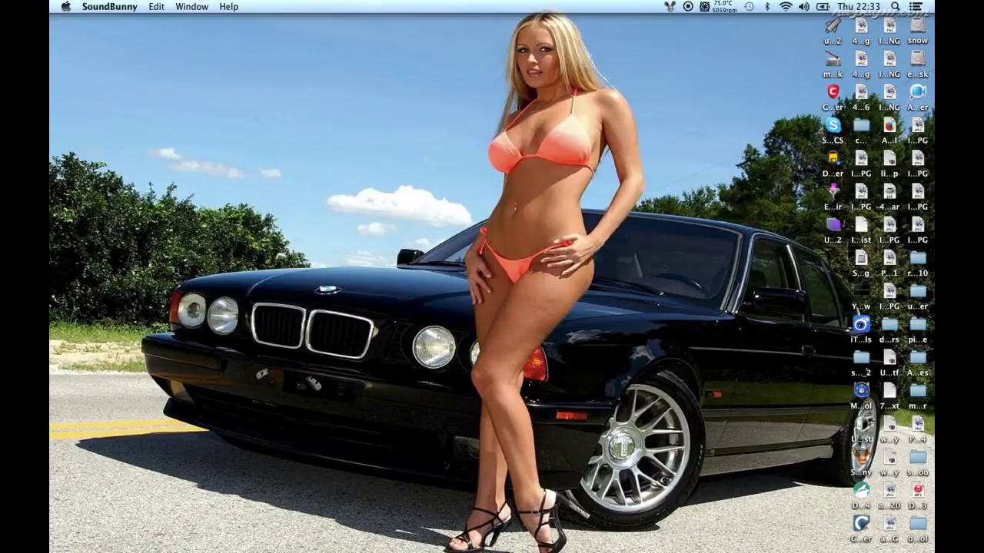
mouse_move(589, 550)
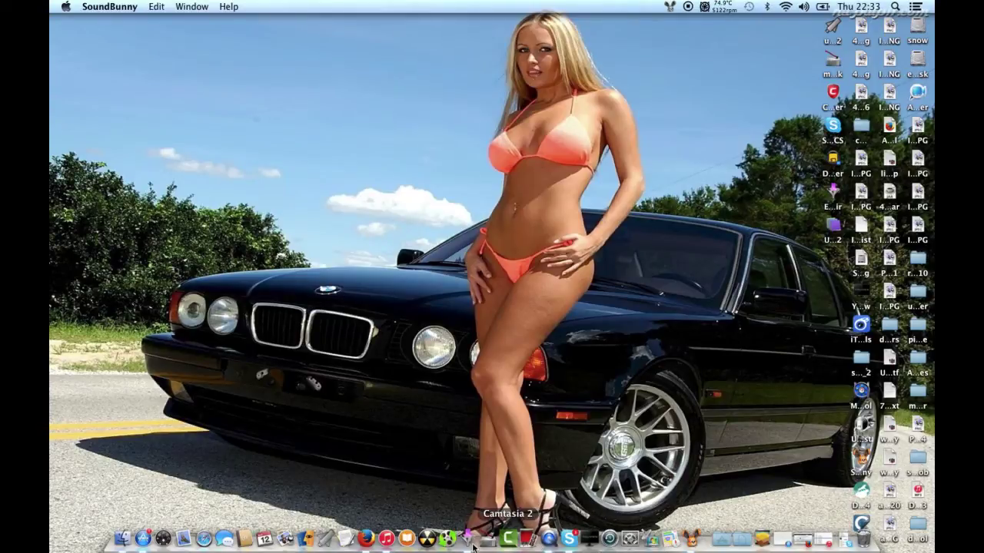
click(386, 540)
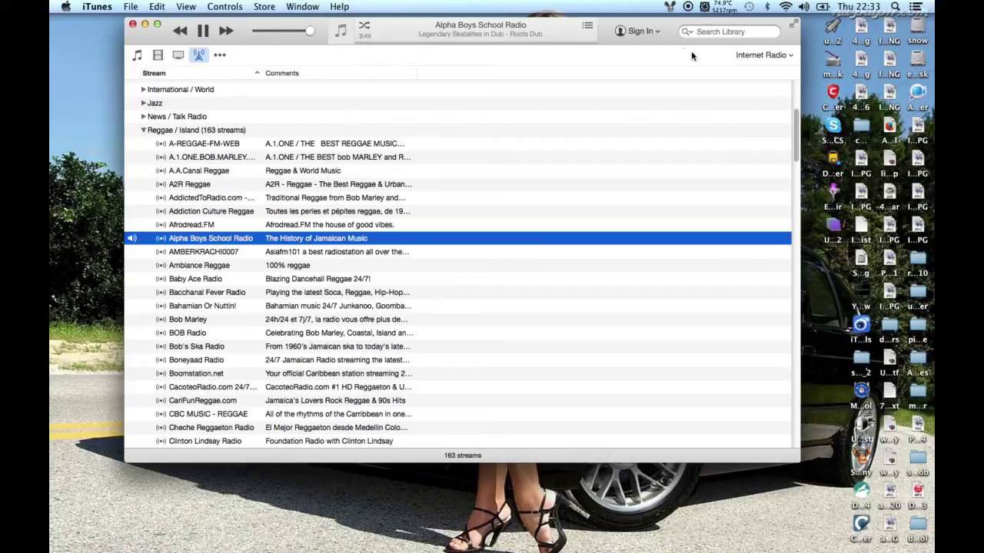
- Check the system volume, then reopen the SoundBunny mixer from its menu-bar icon
click(803, 6)
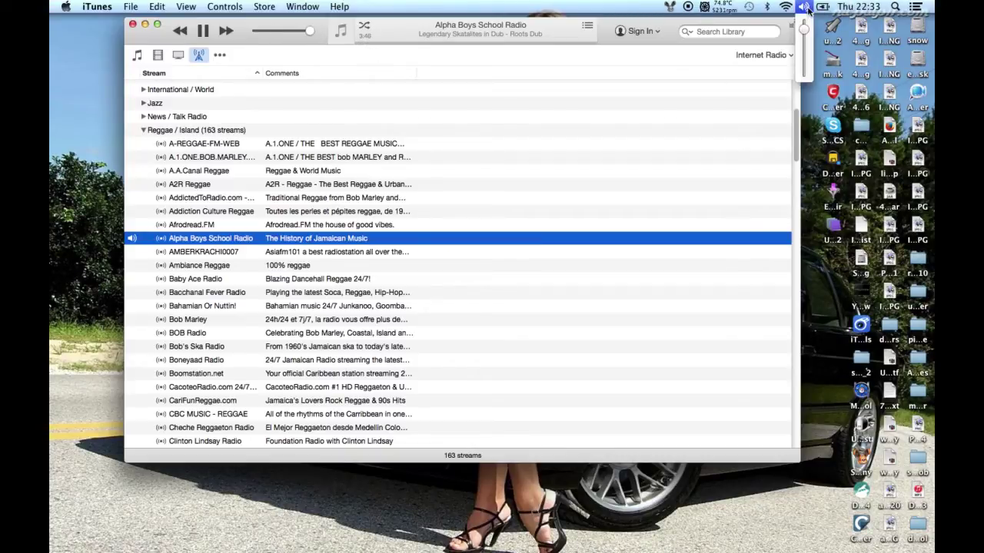
click(669, 11)
click(680, 28)
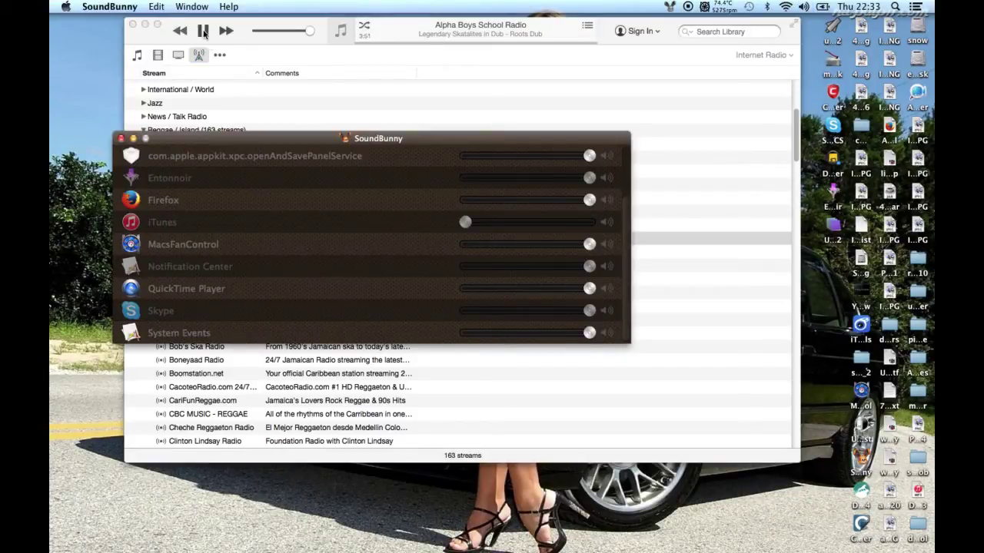
- Close the SoundBunny mixer and quit iTunes from the iTunes menu
click(272, 29)
click(96, 6)
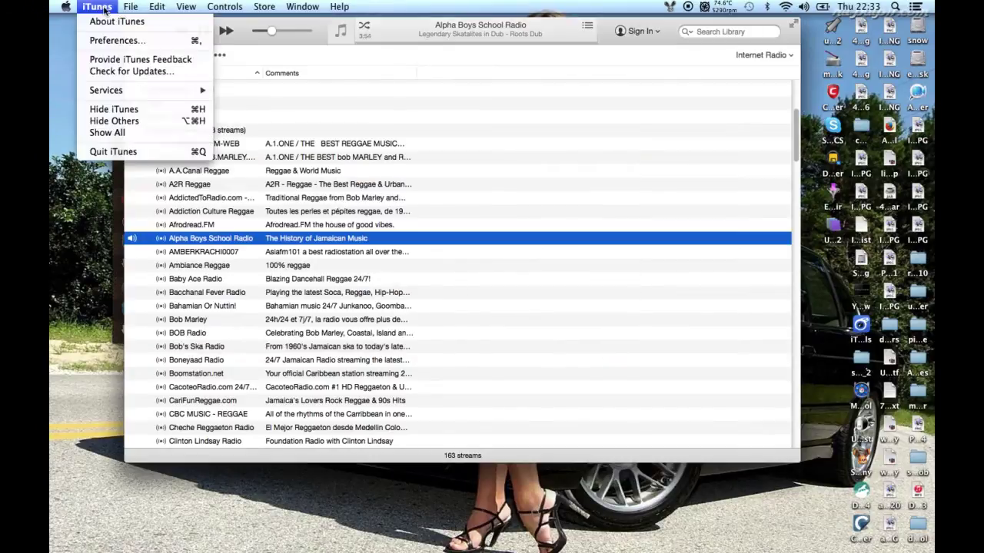
click(129, 151)
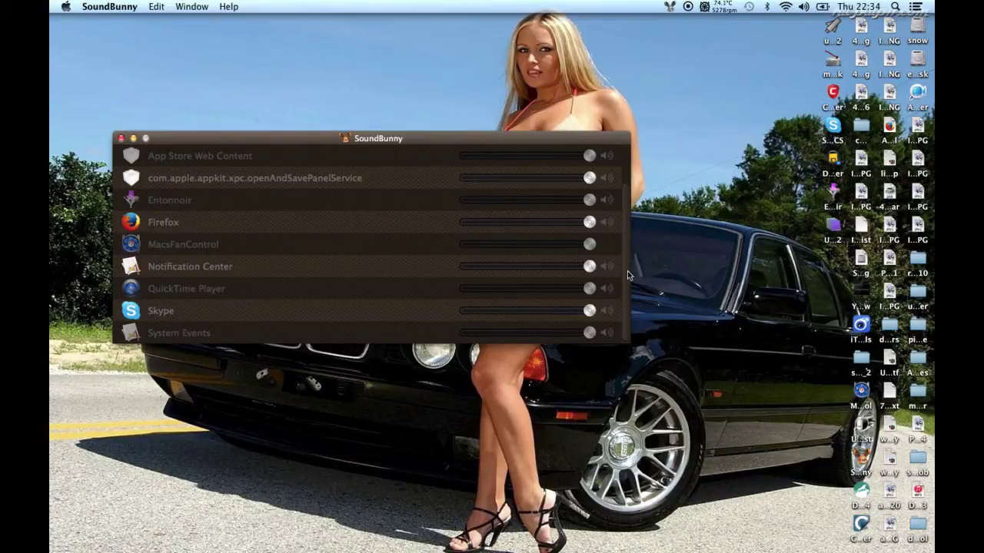
- Scroll and adjust the SoundBunny list, then close the mixer again
scroll(625, 246, up, 2)
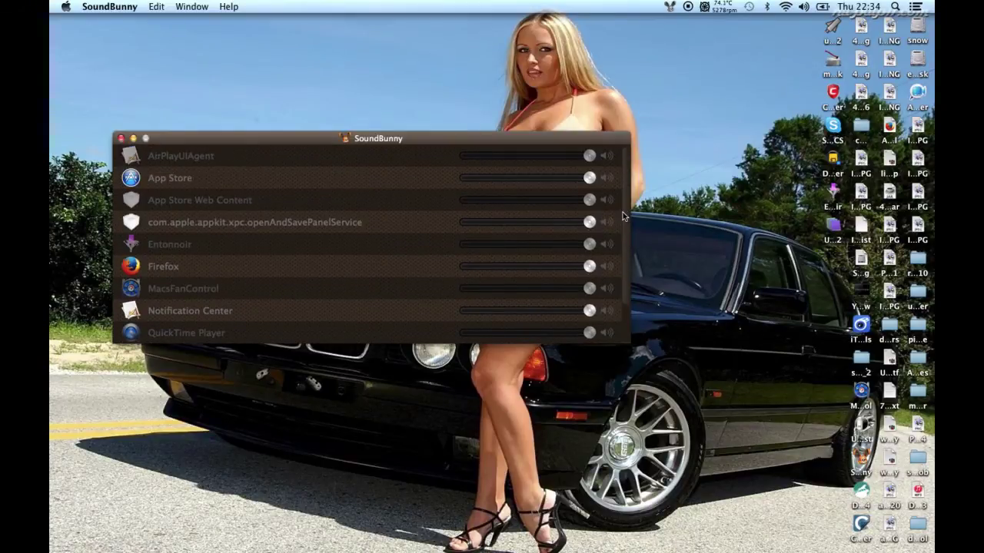
drag(625, 227, 622, 299)
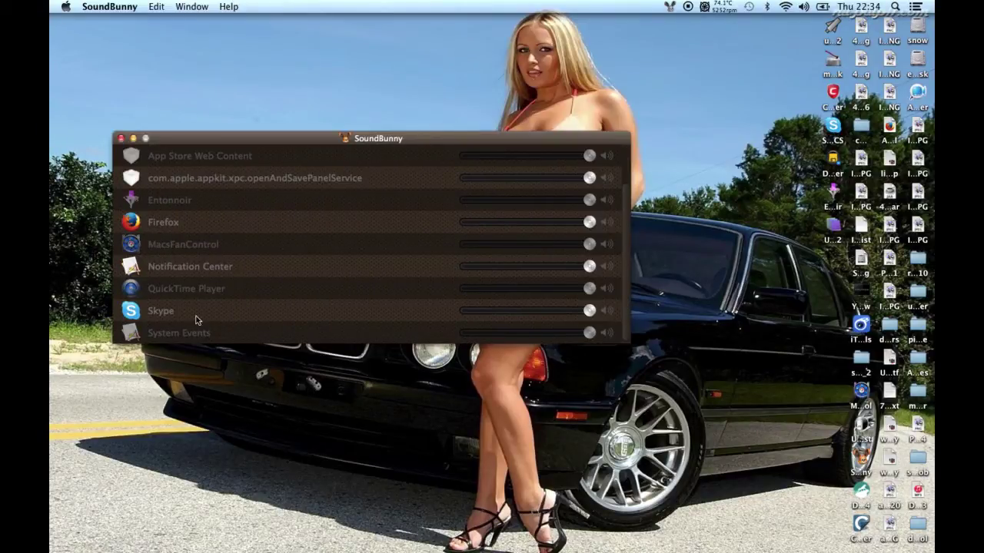
click(121, 139)
mouse_move(426, 552)
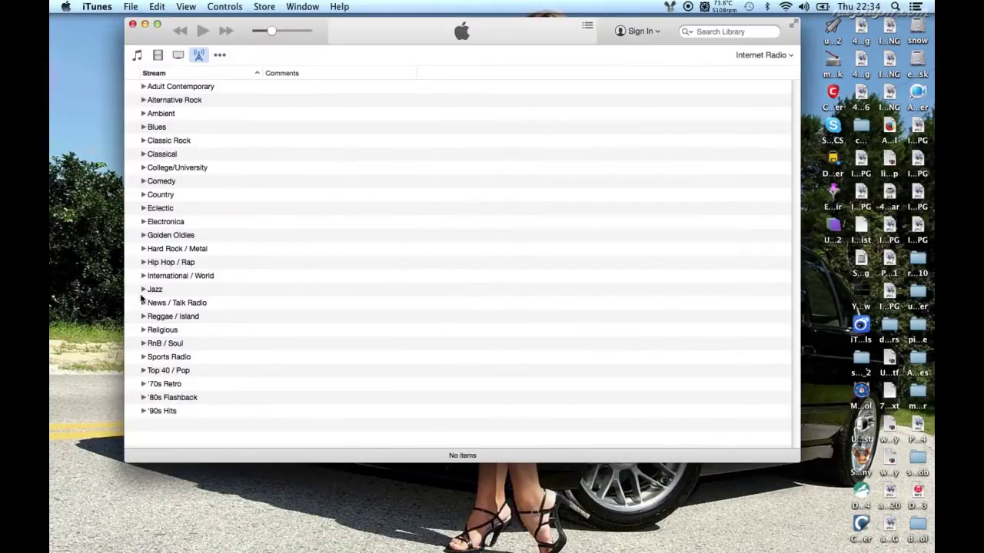
- Expand Reggae / Island and start Alpha Boys School Radio playing
click(143, 318)
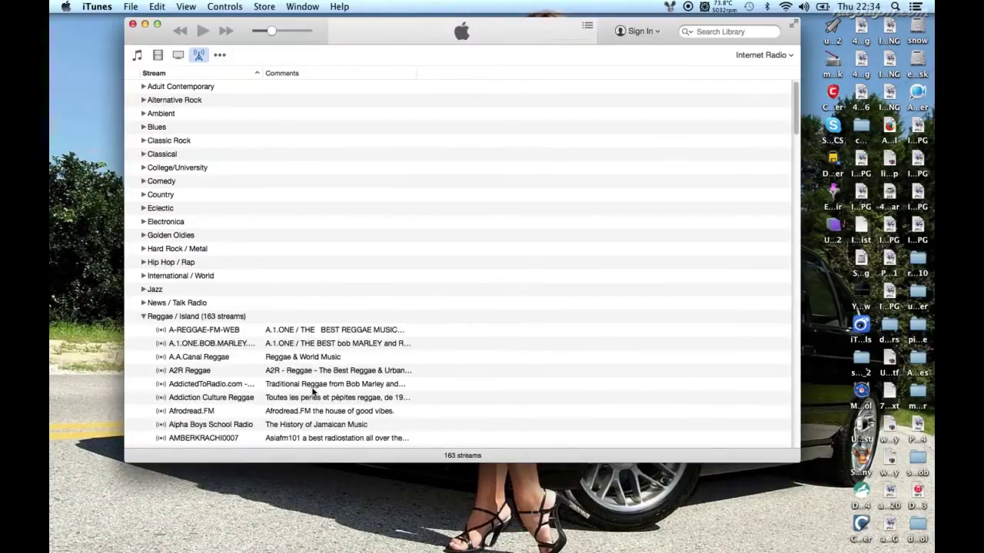
click(311, 427)
double_click(310, 431)
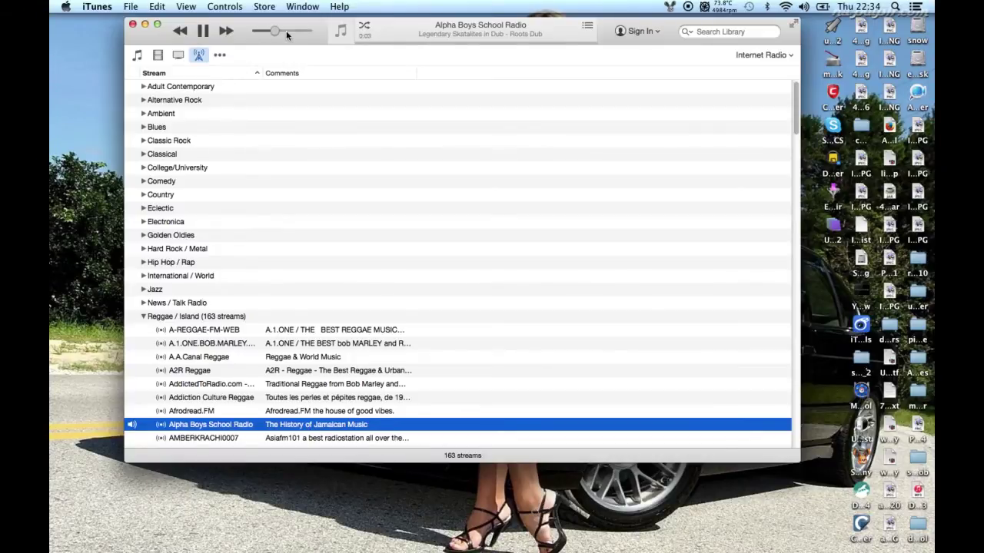
- Raise iTunes' own volume to maximum and check the system volume control
drag(286, 31, 317, 35)
click(805, 7)
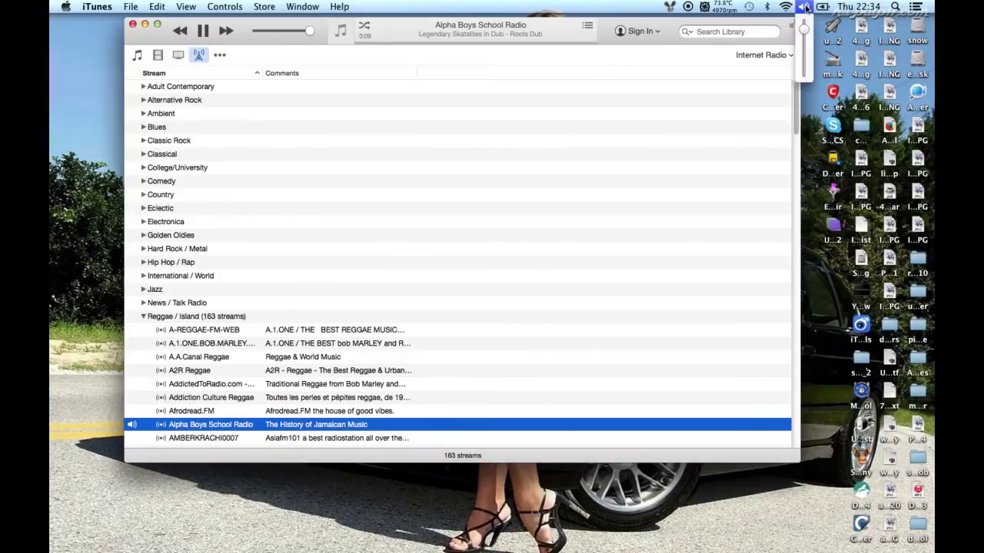
click(807, 31)
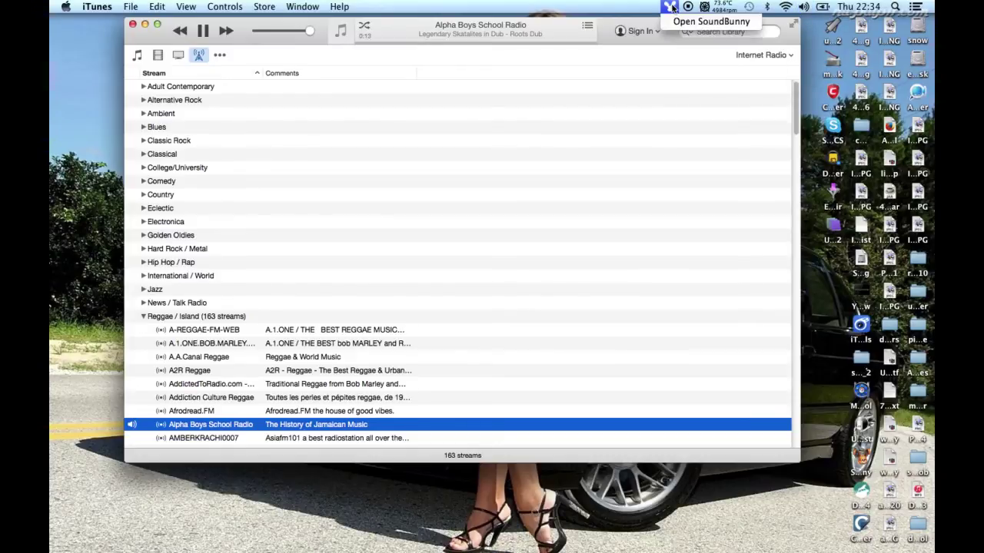
- Open the SoundBunny mixer, raise iTunes' level to full, and turn iTunes' own volume to minimum
click(711, 22)
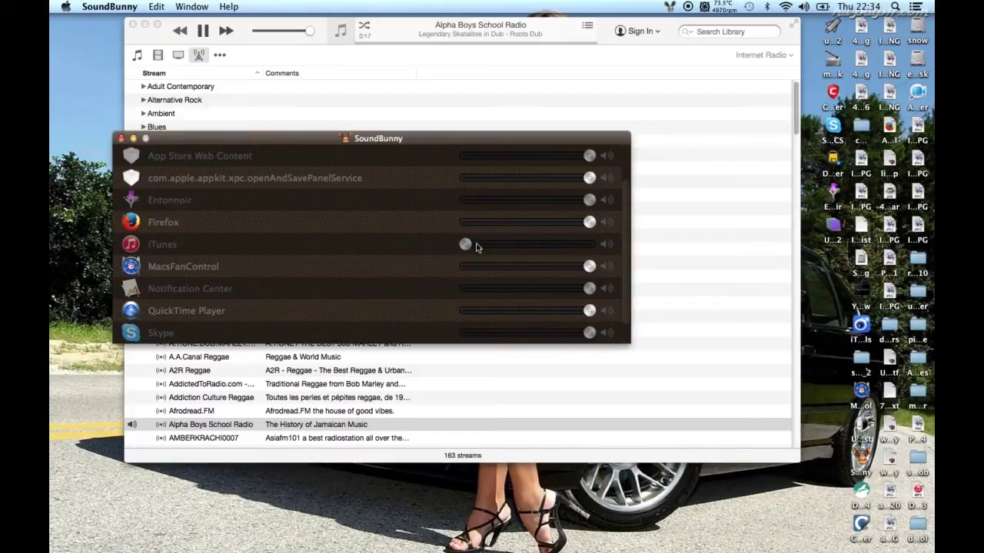
drag(513, 252, 598, 246)
drag(309, 34, 256, 30)
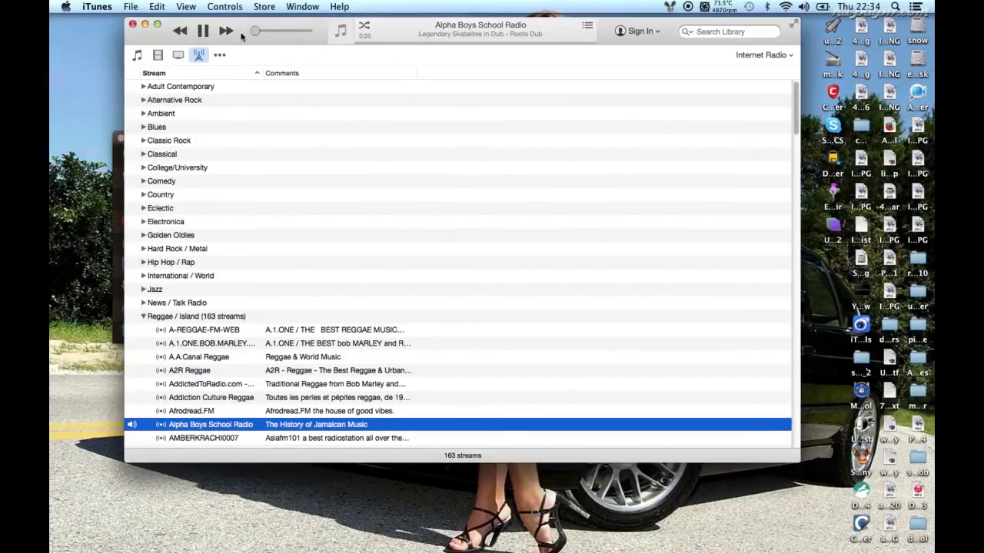
- Pause the radio stream, restore iTunes' own volume to full, and minimize iTunes
click(201, 34)
drag(258, 33, 310, 31)
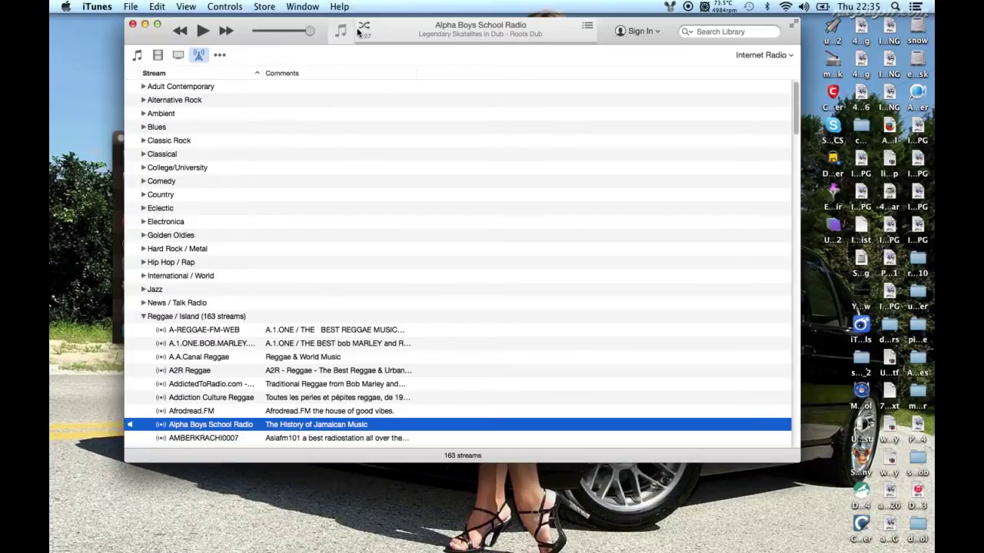
click(145, 26)
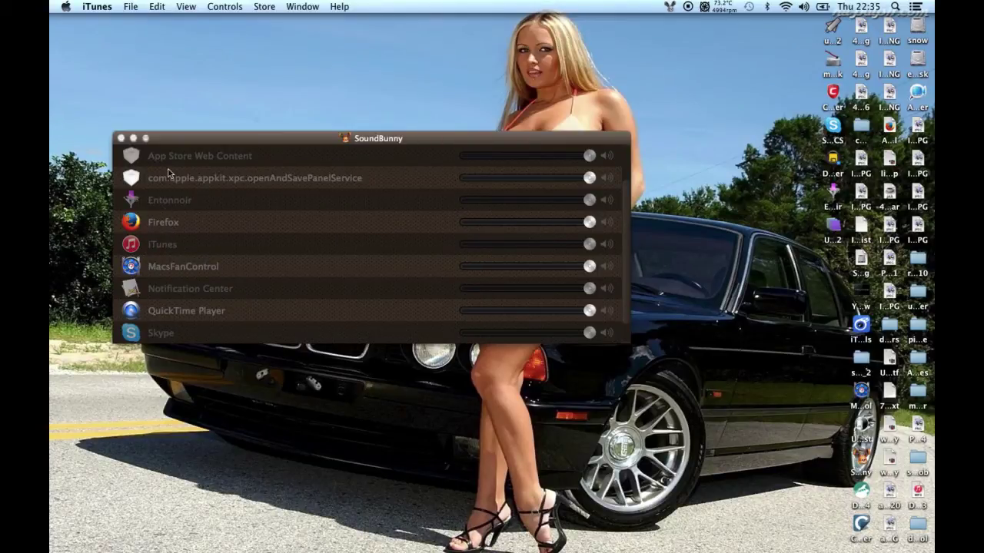
- Adjust MacsFanControl's level, bring iTunes back to full volume, and move the mixer lower left
click(165, 277)
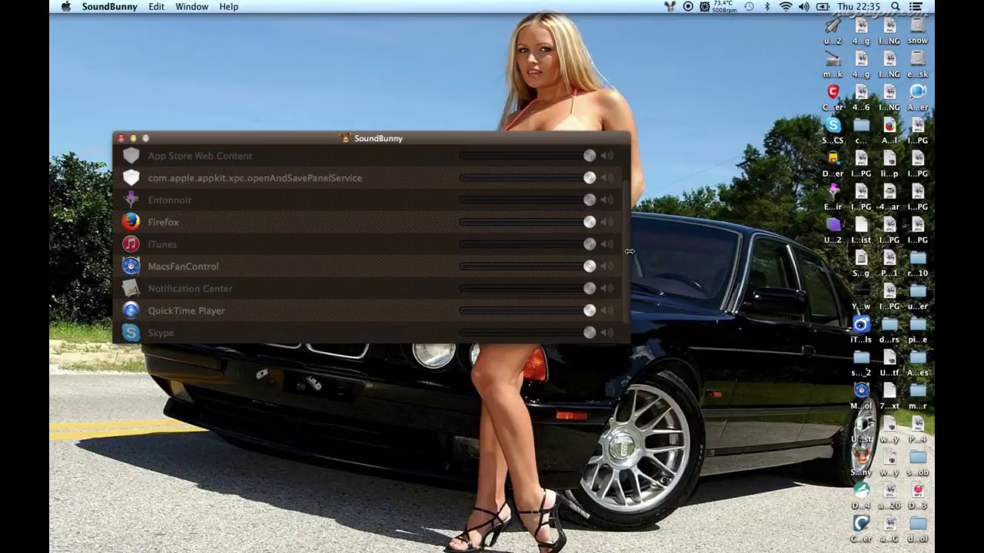
drag(590, 267, 627, 250)
scroll(626, 248, up, 3)
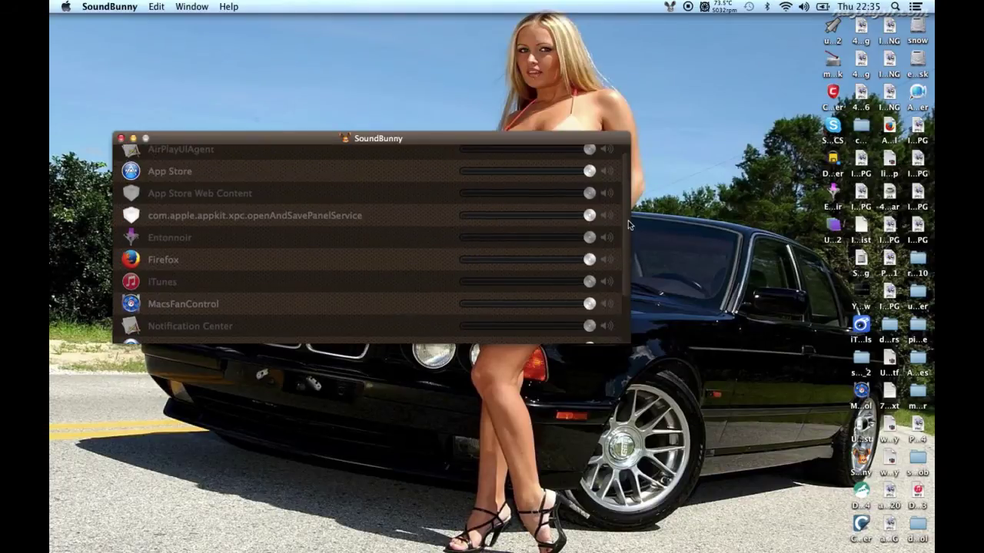
scroll(628, 195, down, 3)
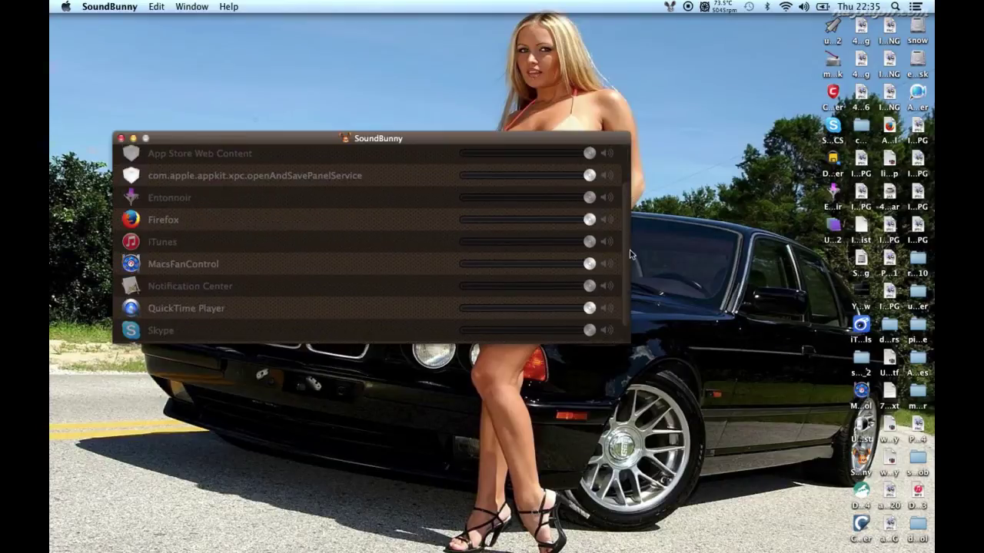
scroll(629, 295, up, 3)
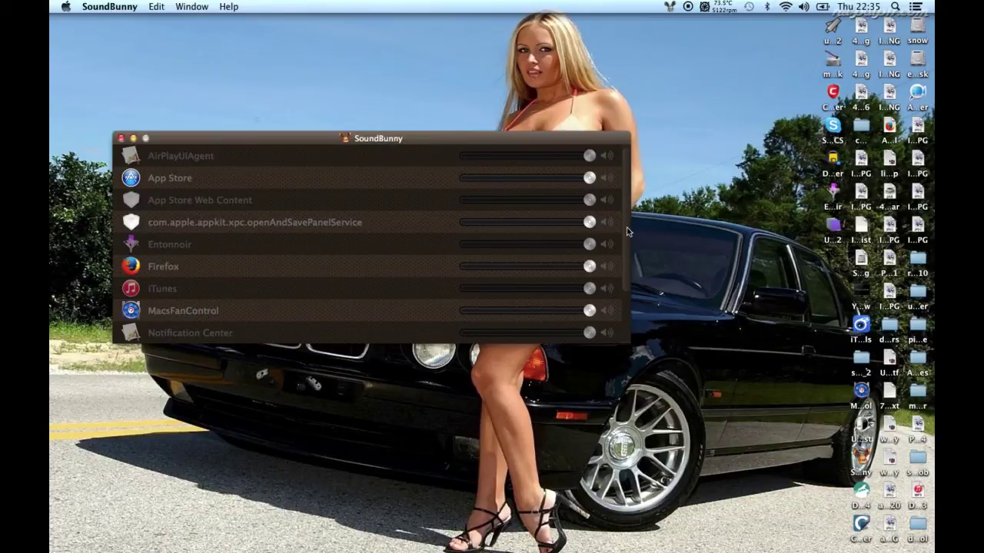
drag(627, 231, 624, 287)
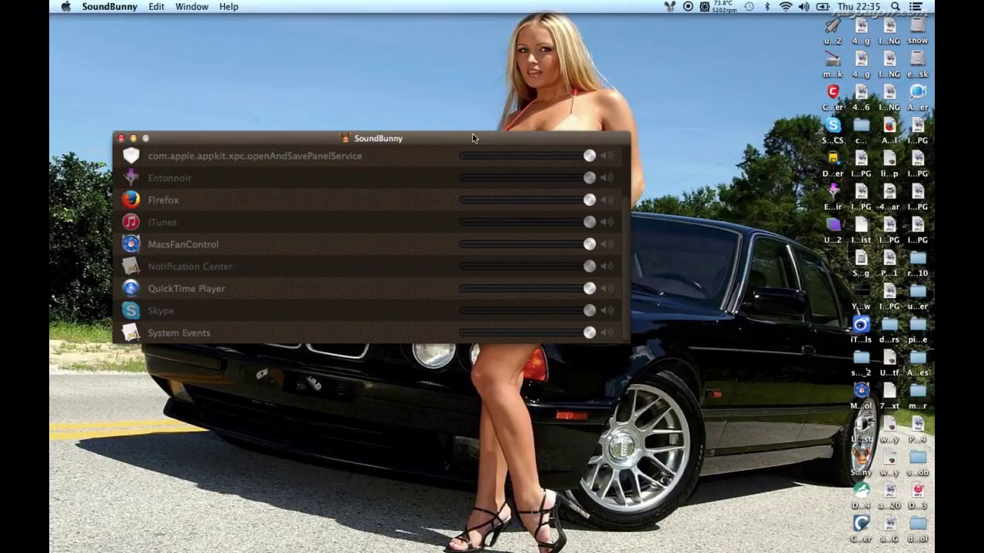
drag(473, 139, 436, 316)
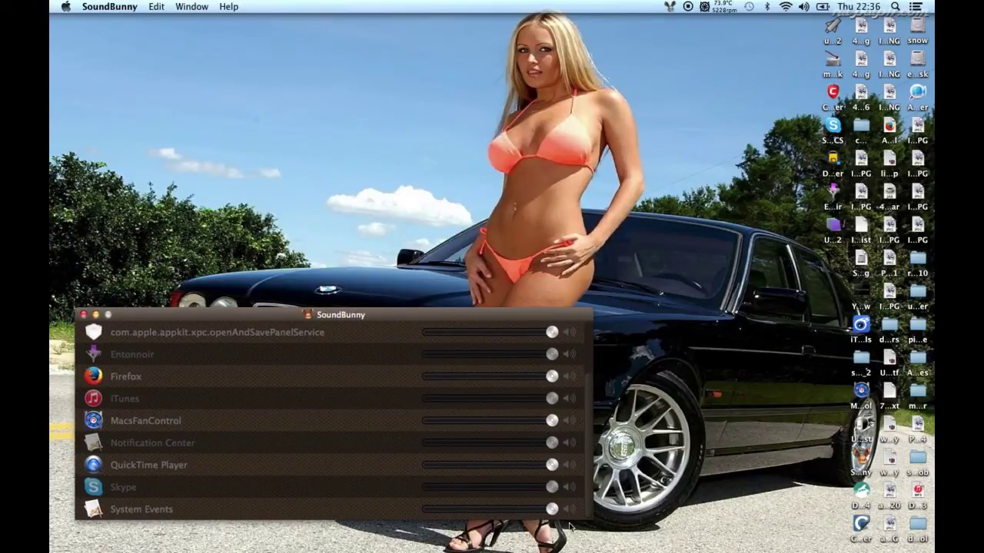
- Open Skype's contact list from the Dock and raise the SoundBunny mixer beside it
mouse_move(582, 547)
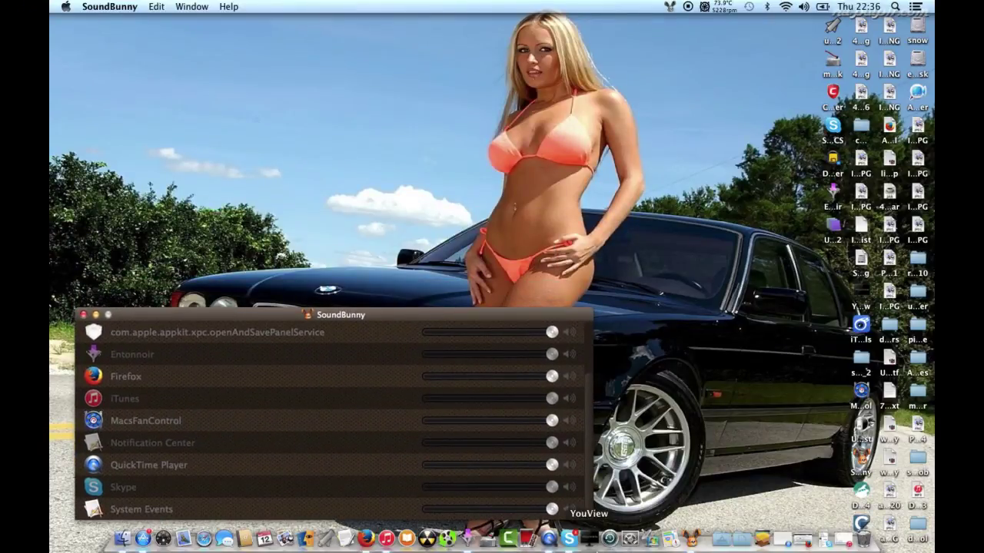
click(570, 538)
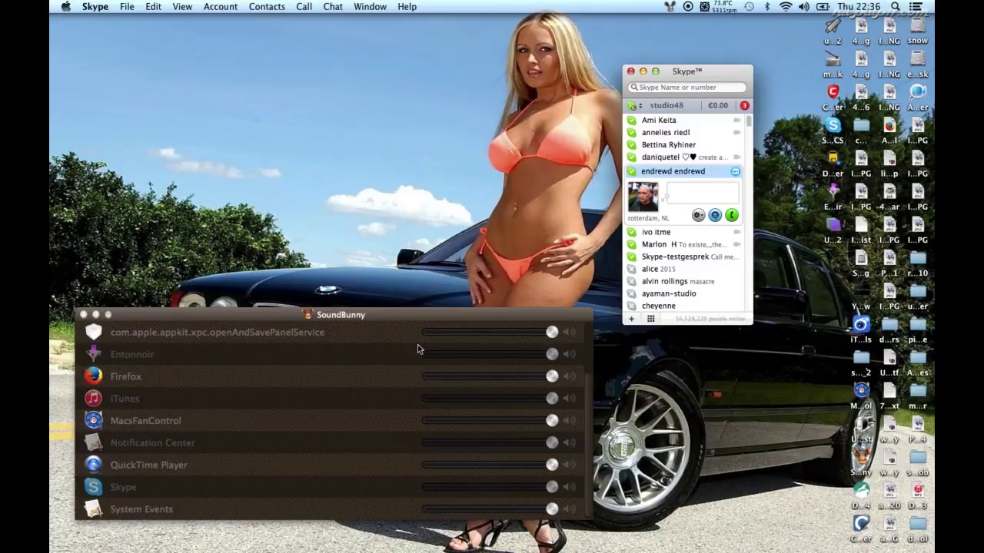
drag(453, 315, 450, 220)
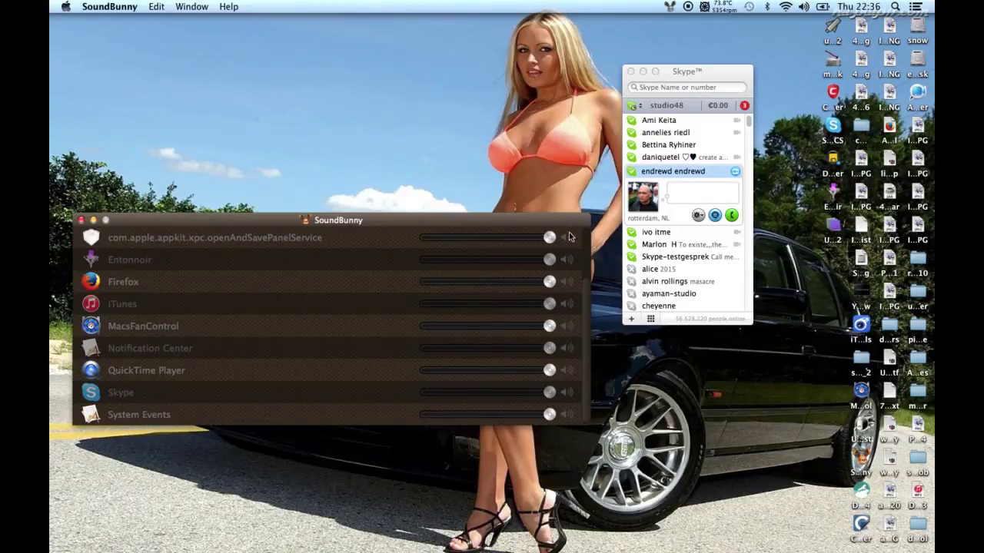
mouse_move(644, 547)
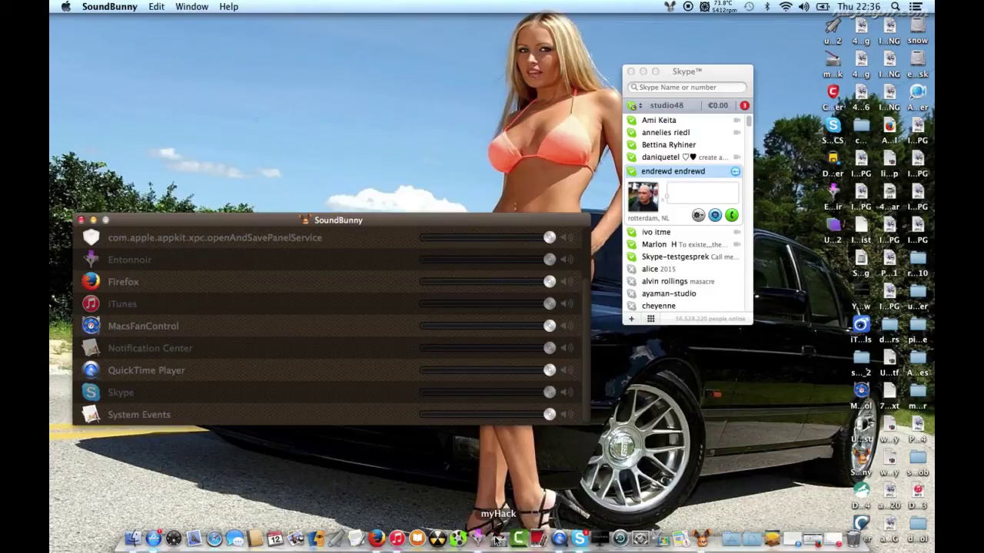
- Restore Firefox and run a Google search for 'soundbunny mac download'
click(375, 540)
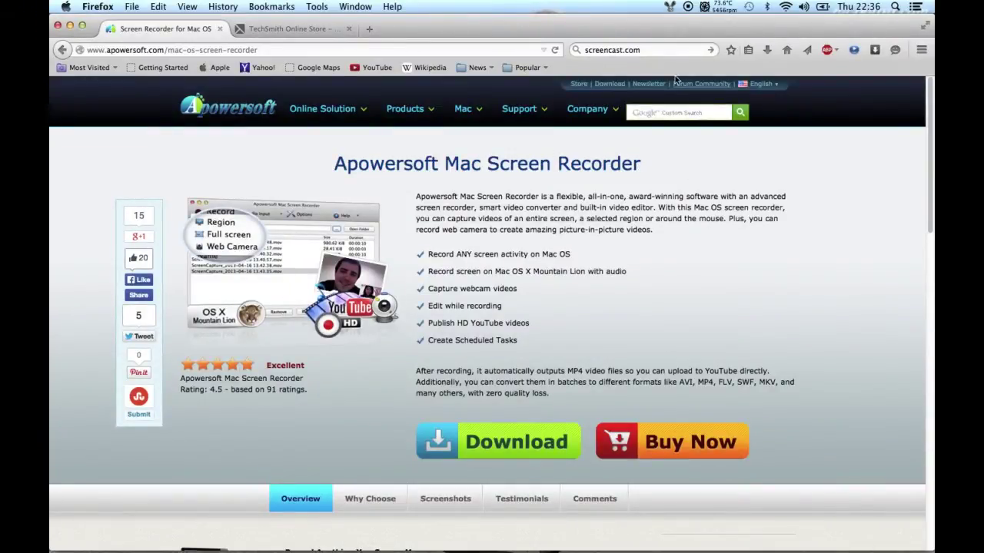
click(652, 49)
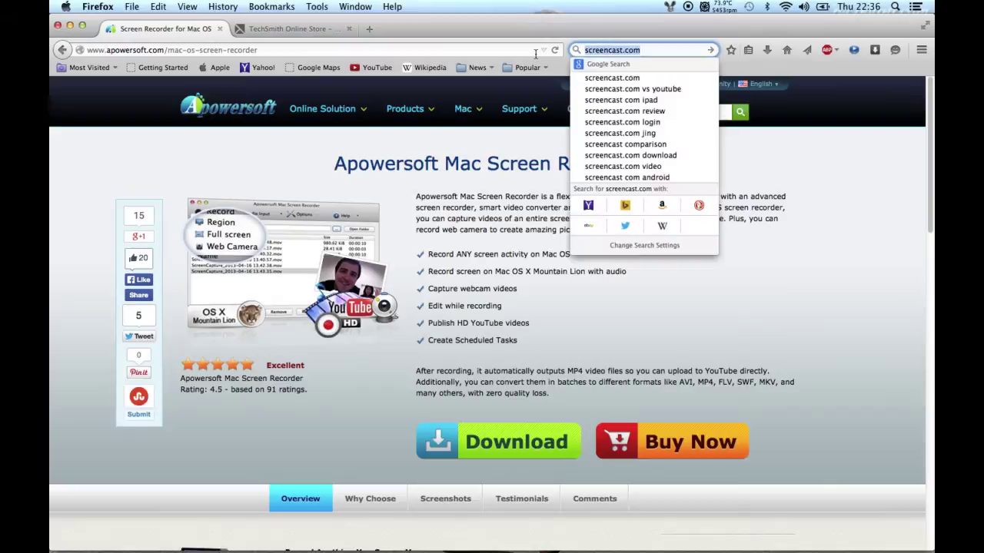
text(soun)
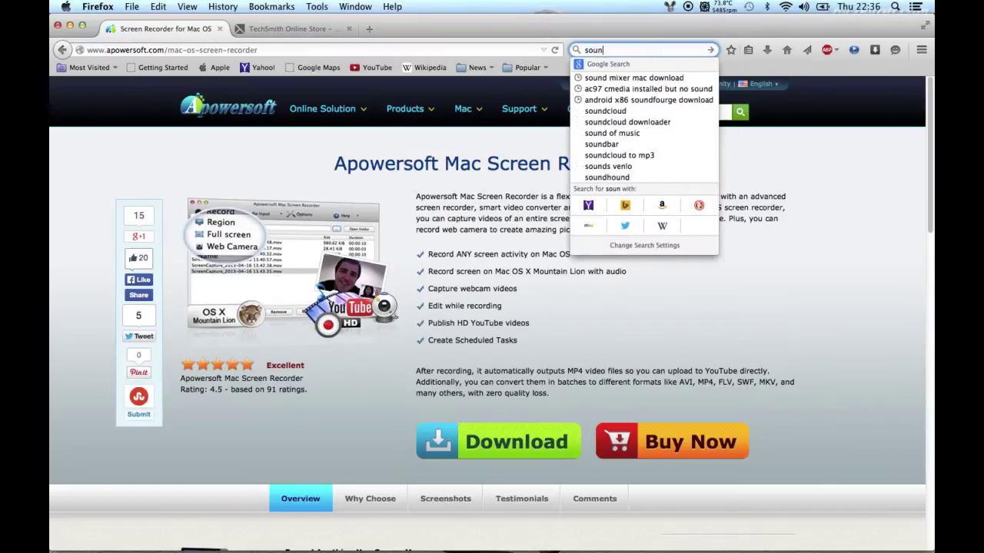
text(dbunny )
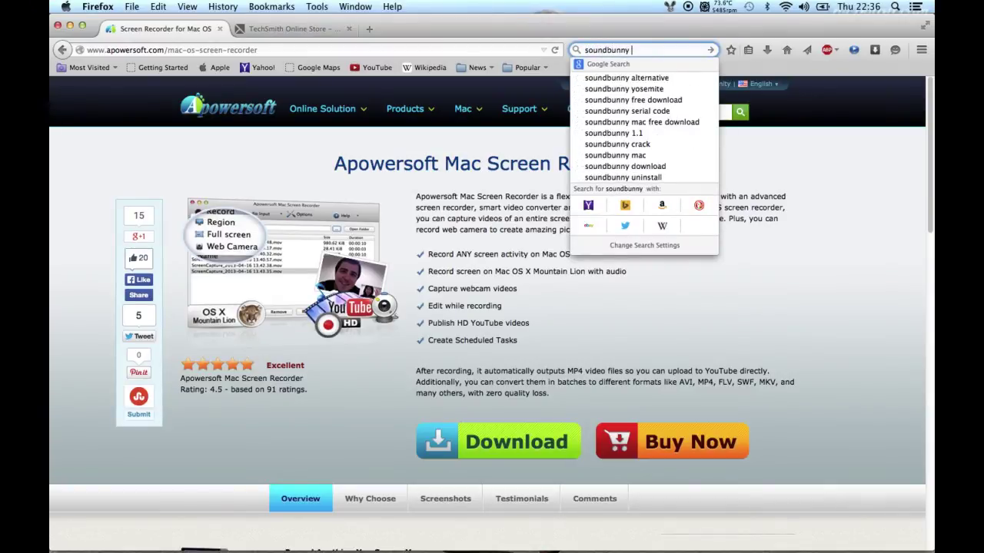
text(mac dow)
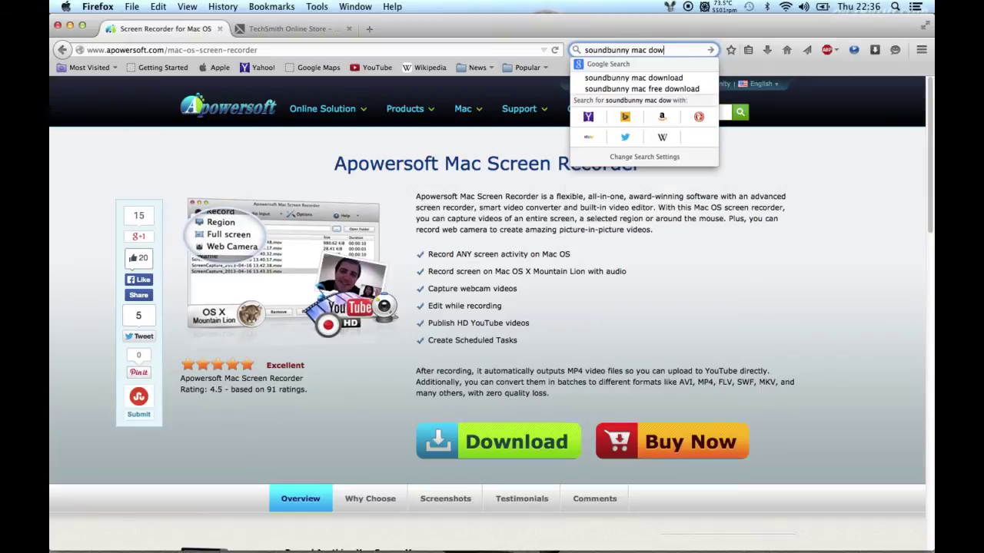
text(nload)
key(Return)
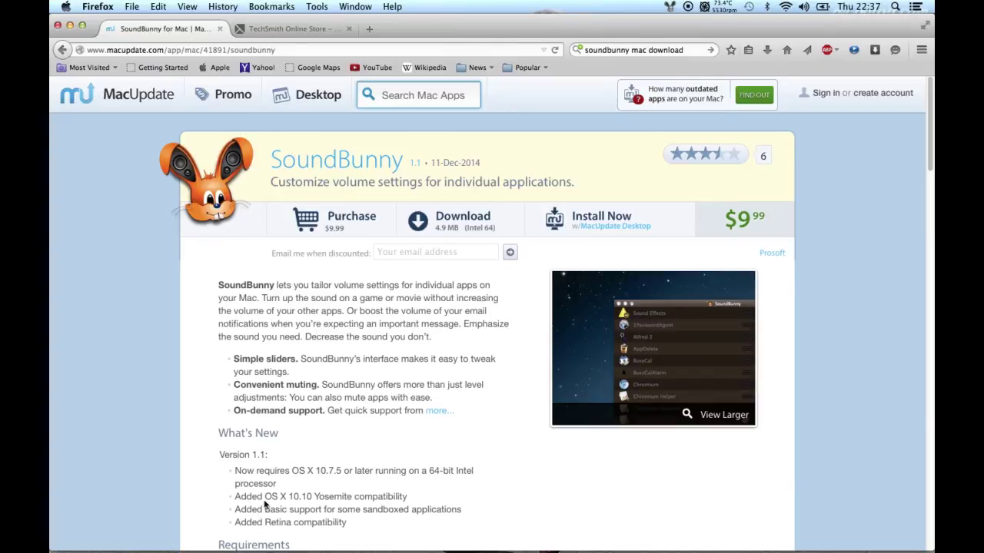
- Highlight 'OS X 10.10 Yosemite compatibility' in the MacUpdate page's What's New list
drag(265, 499, 388, 493)
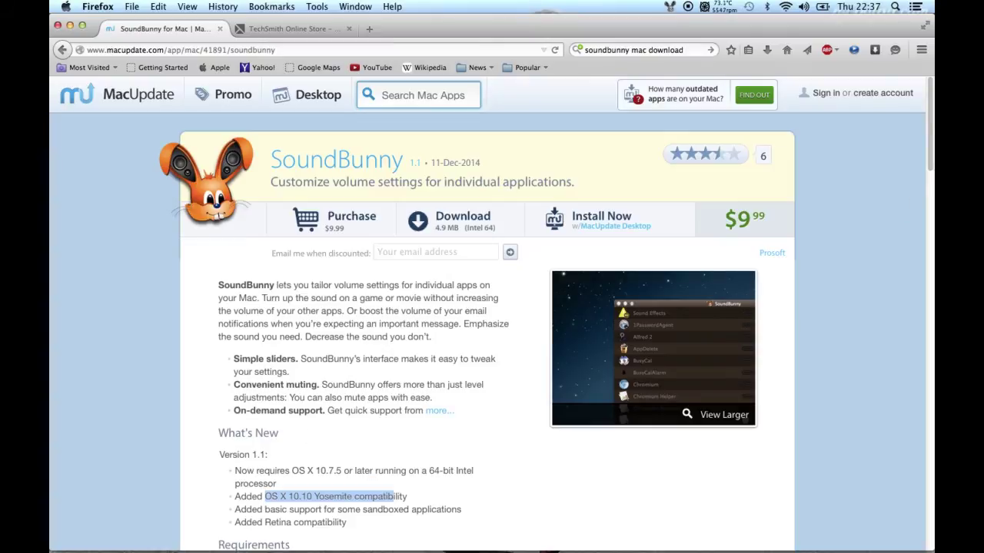
mouse_move(931, 156)
mouse_down()
mouse_move(917, 272)
mouse_move(927, 160)
mouse_up()
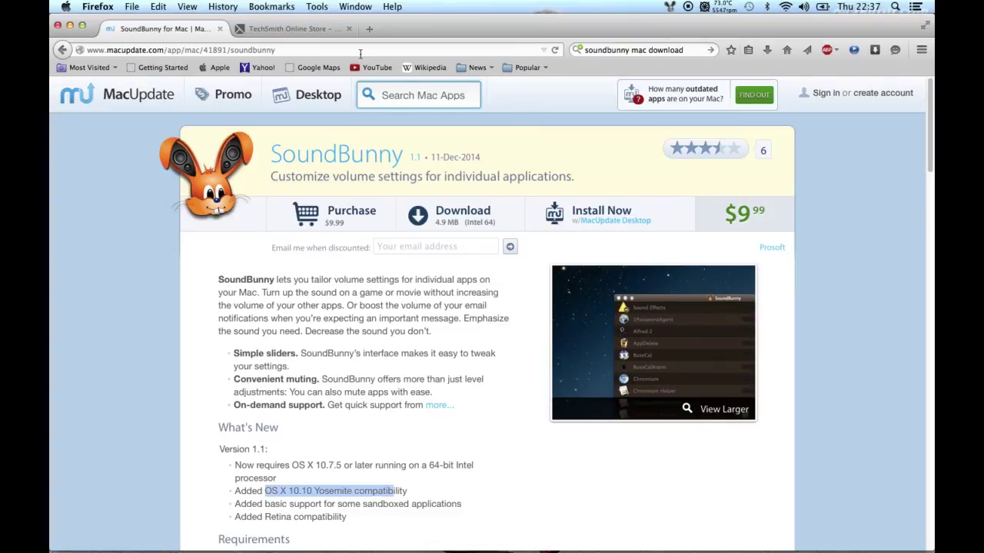
- Minimize Firefox and move the SoundBunny mixer lower on screen, making it slightly narrower
click(69, 27)
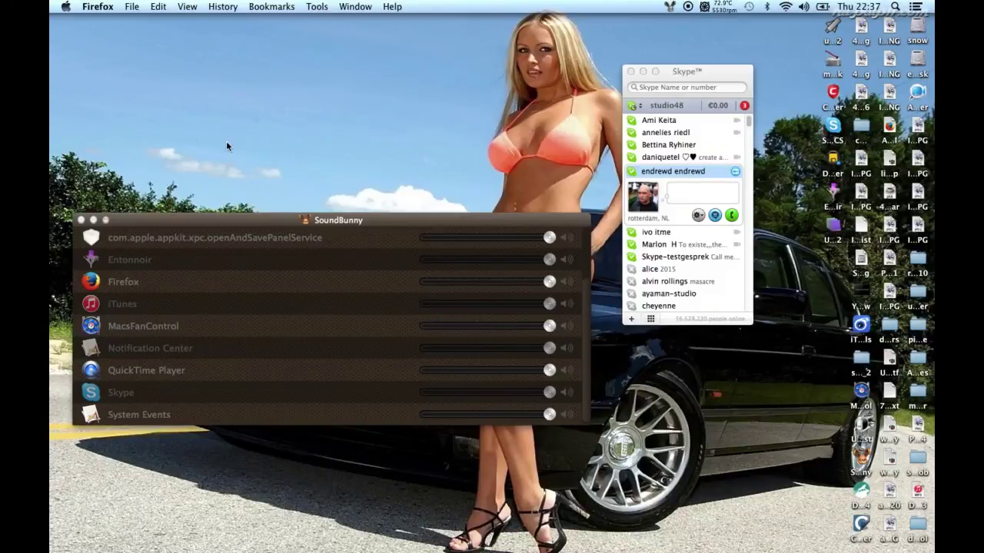
click(438, 222)
drag(438, 224, 425, 344)
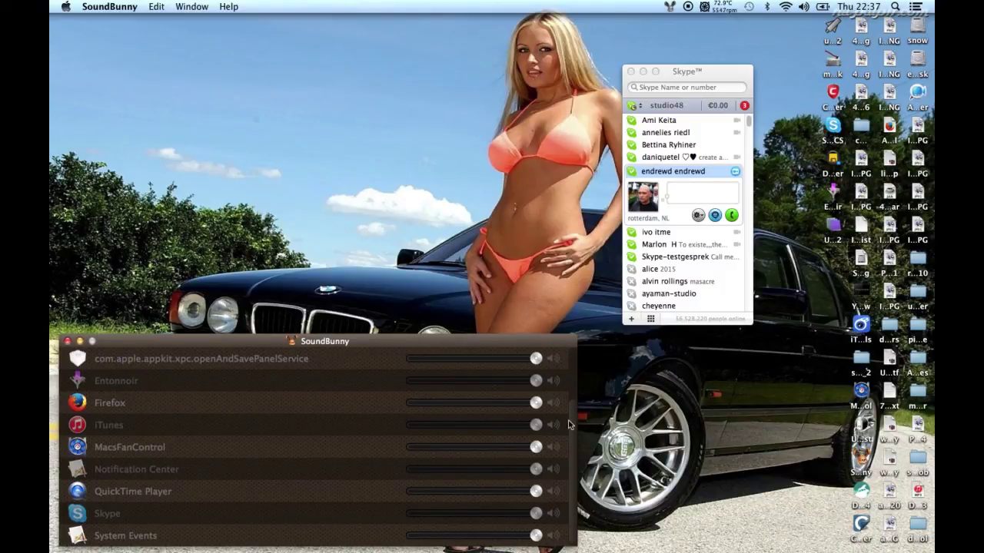
drag(576, 427, 573, 425)
scroll(569, 408, up, 3)
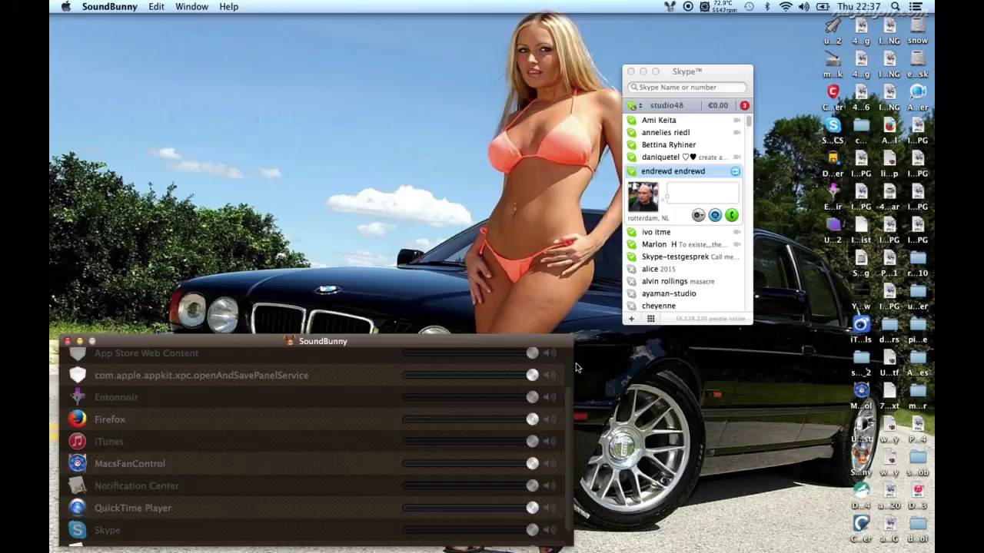
scroll(550, 446, down, 3)
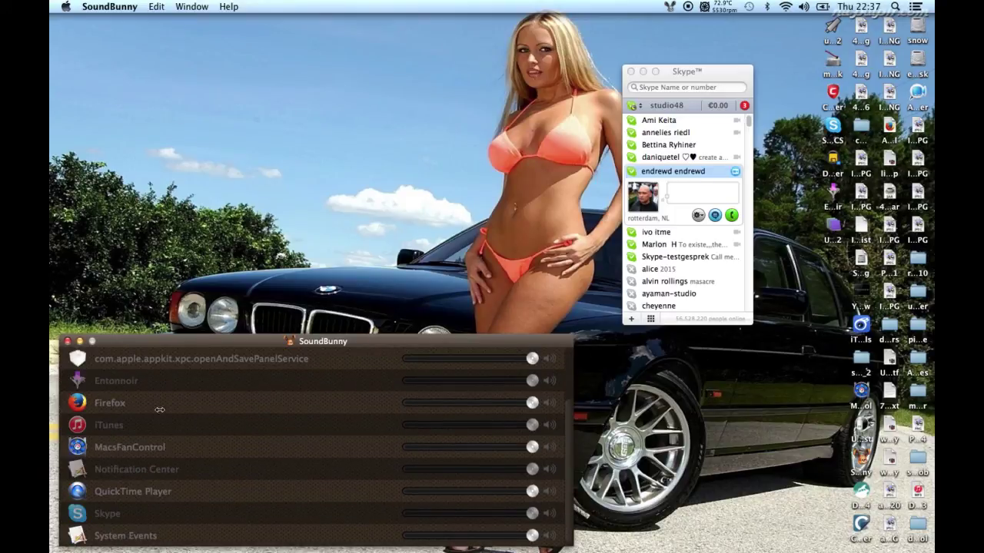
- Close the SoundBunny mixer and minimize Skype's contact list, leaving only the desktop
click(67, 341)
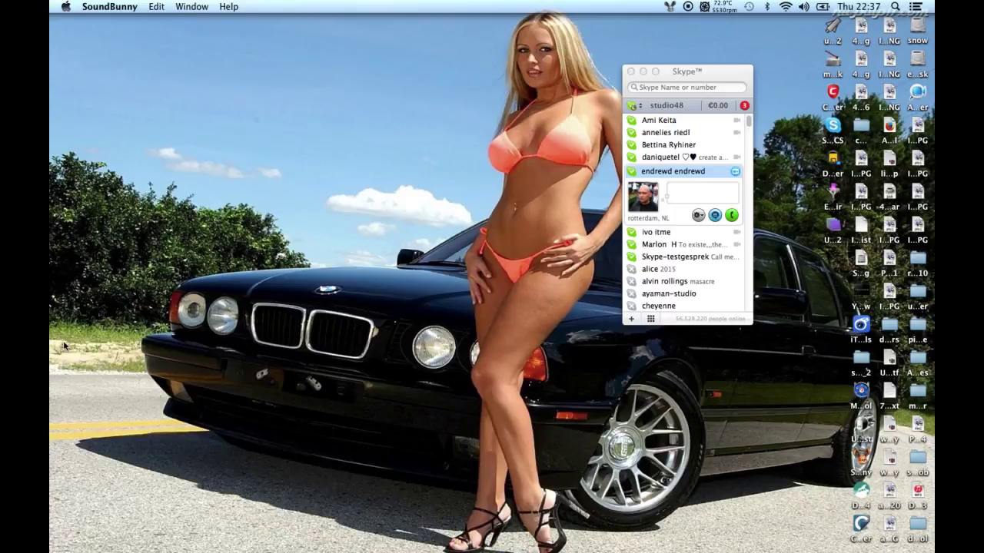
click(644, 79)
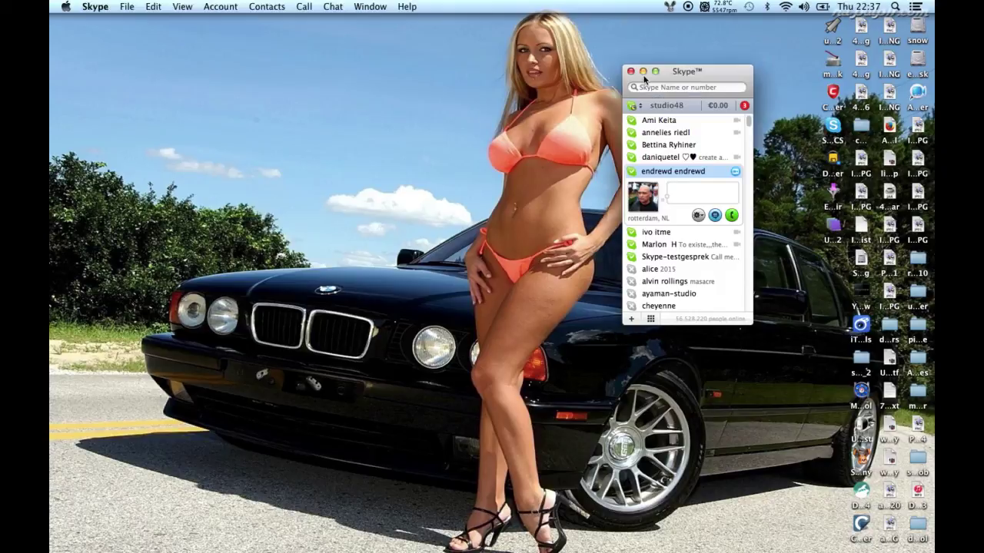
click(643, 72)
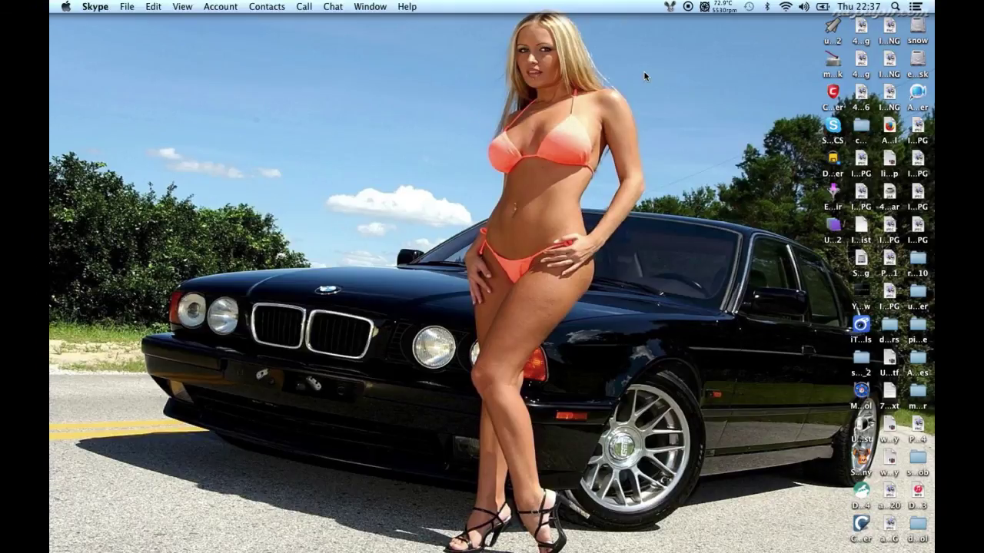